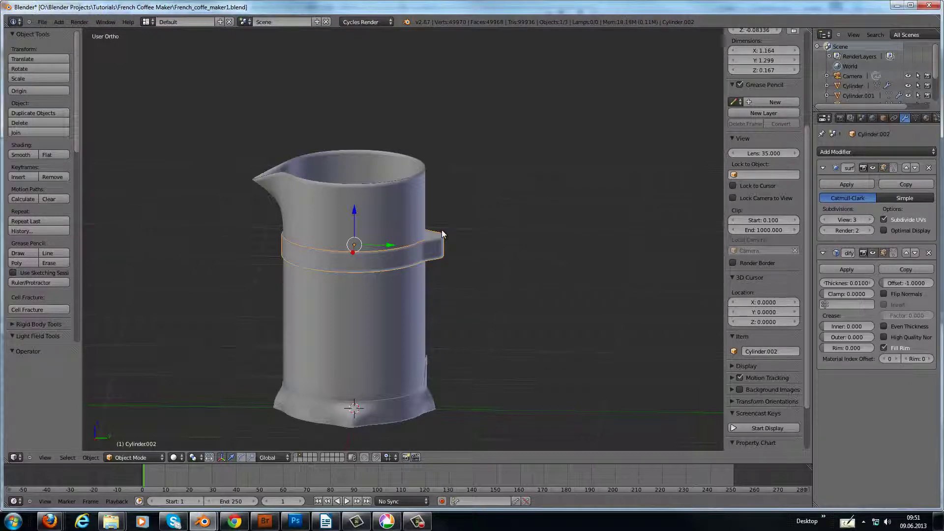
- Switch the viewport to Right Orthographic view of the pitcher and its band ring
key("KP_3")
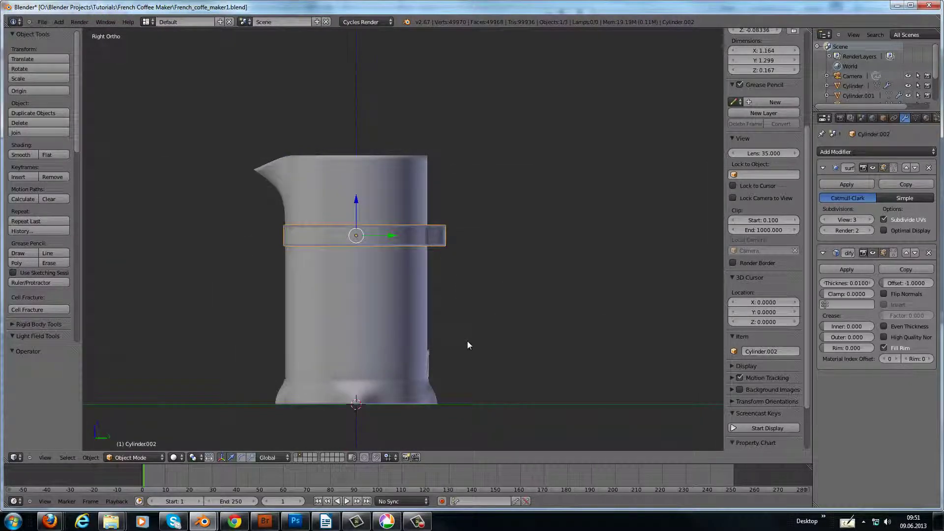
- Add a plane and rotate it 90° on X so it stands upright
key("shift+a")
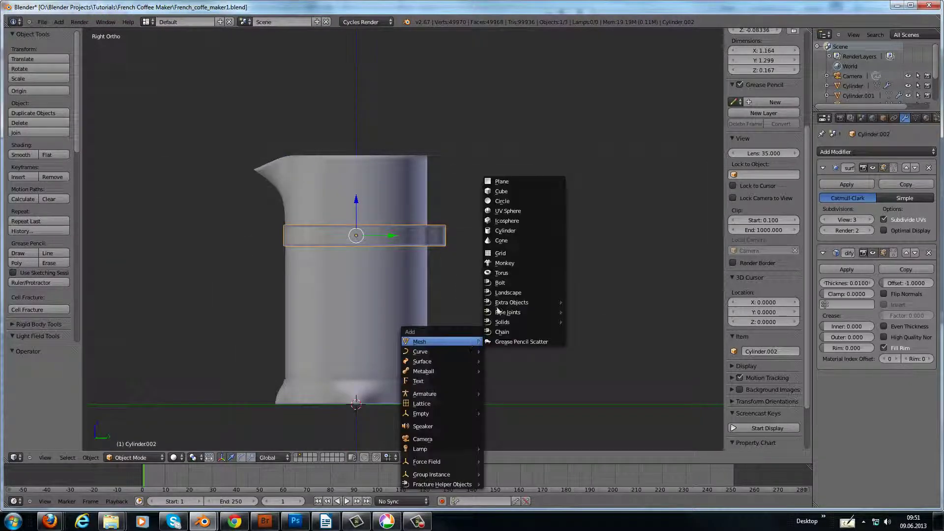
left_click(516, 184)
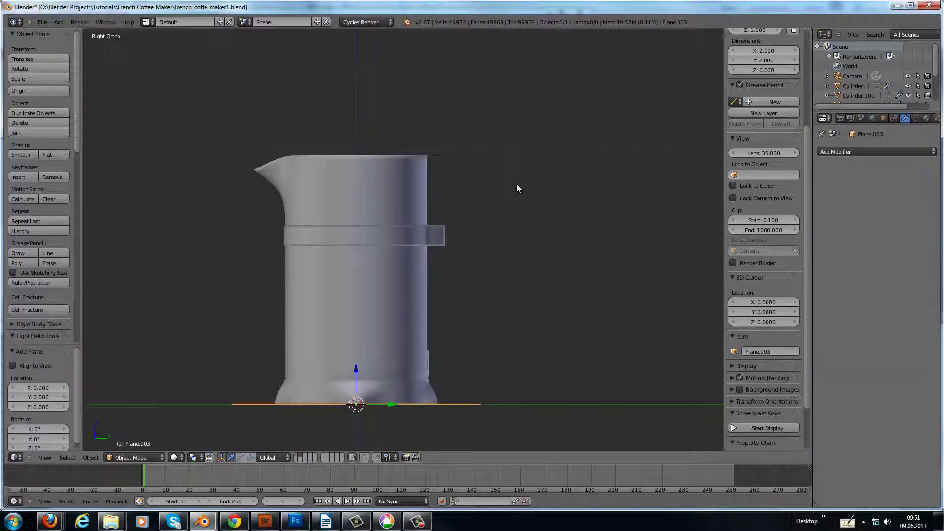
key("r")
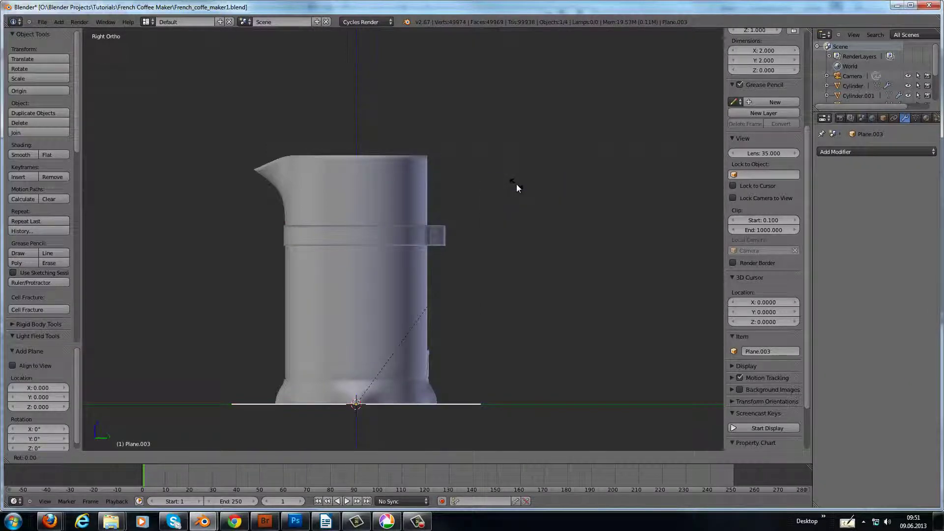
type("x")
type("90")
key("Return")
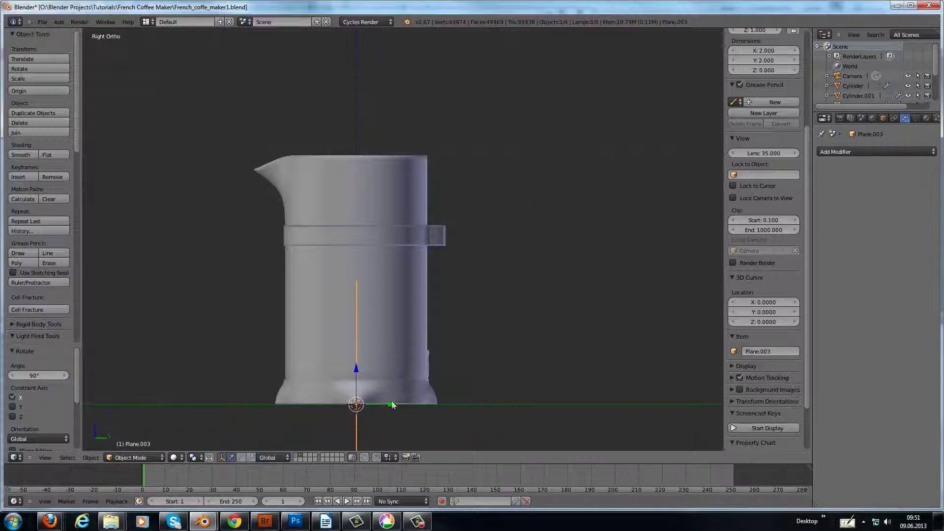
- Move the plane to the body's edge, shrink it to a small square, and raise it
key("g")
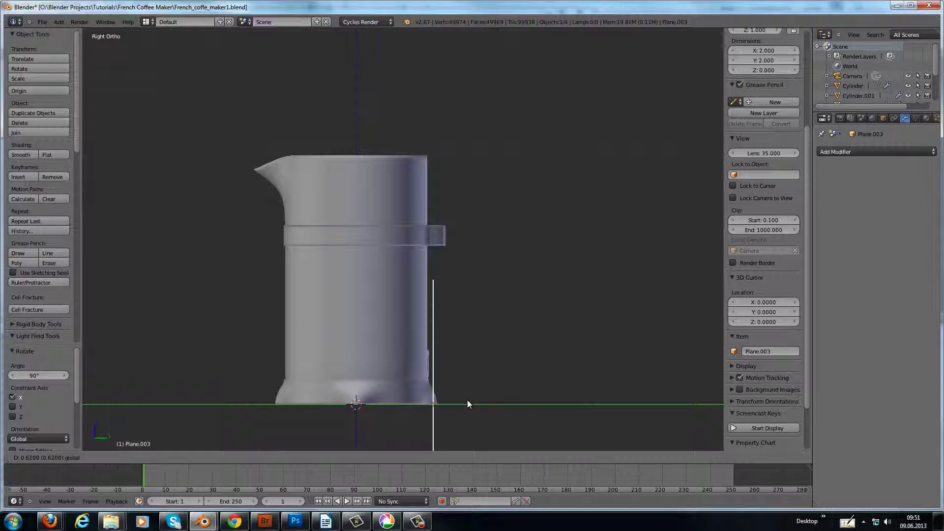
left_click(466, 400)
key("s")
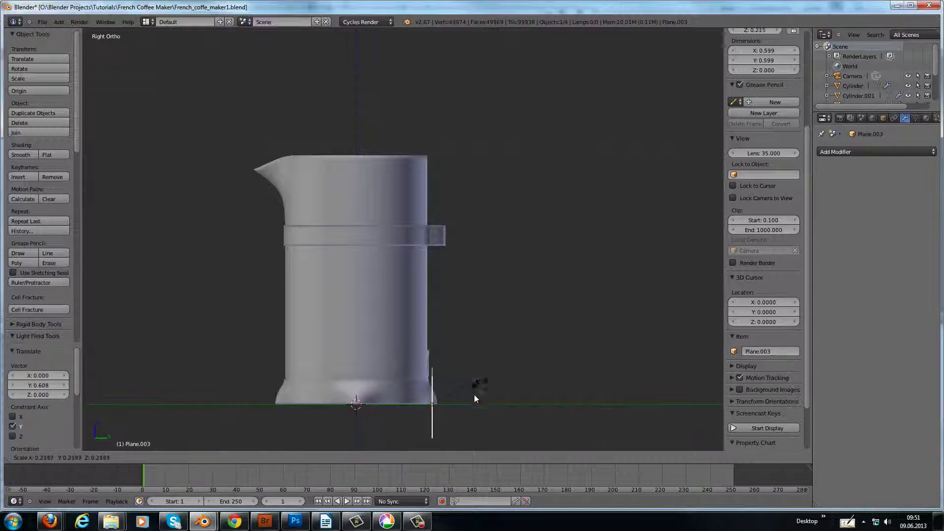
left_click(453, 417)
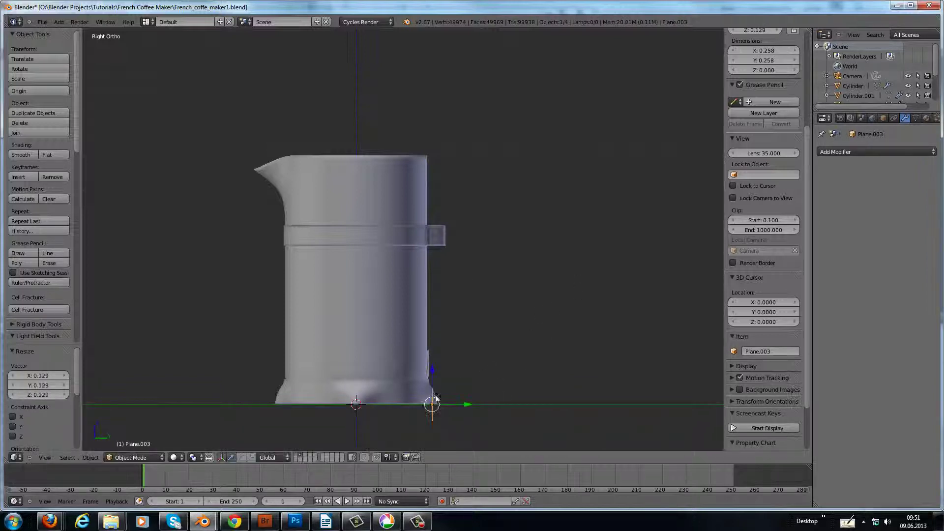
key("g")
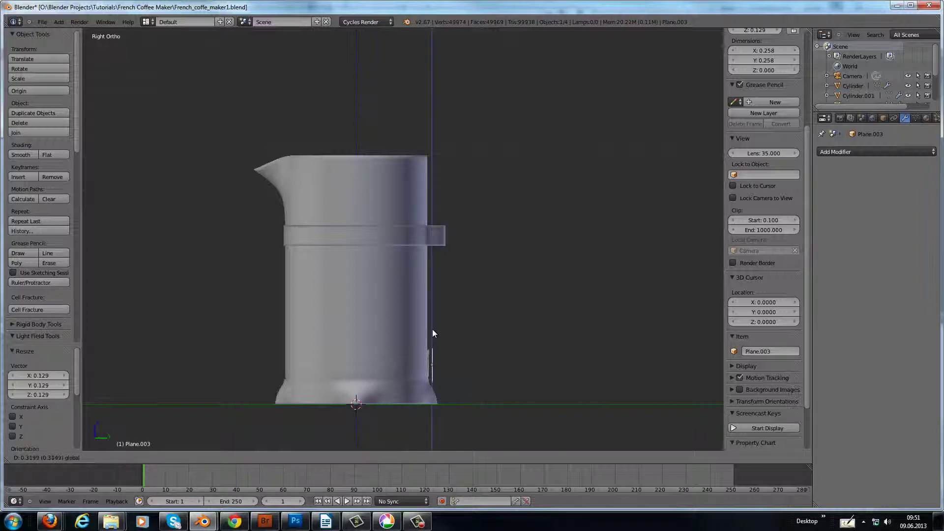
left_click(433, 330)
key("KP_1")
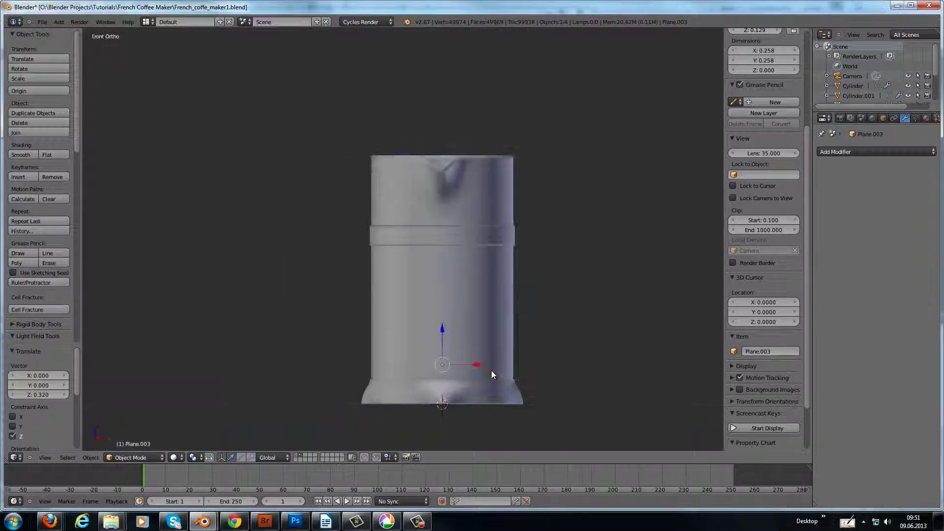
key("ctrl+KP_1")
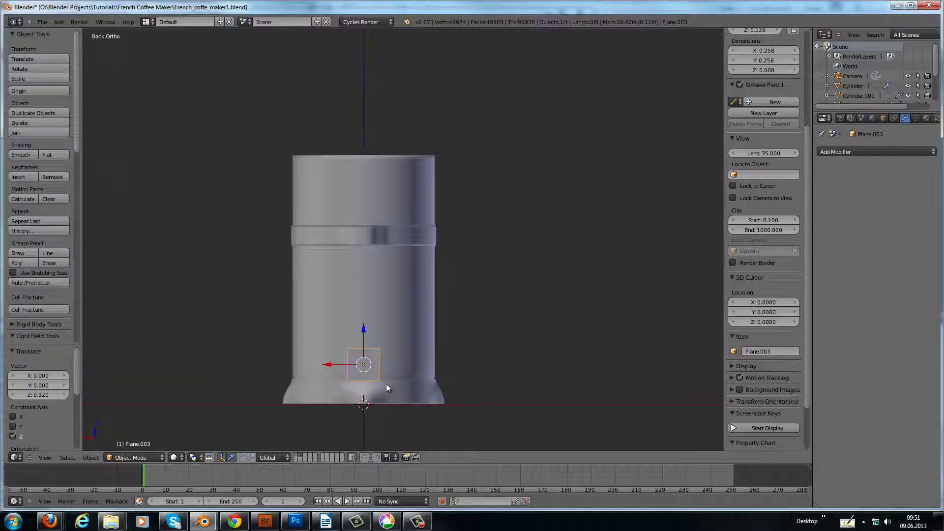
scroll(359, 369, "up", 2)
scroll(359, 369, "up", 1)
scroll(359, 369, "down", 1)
scroll(366, 385, "down", 1)
- Enable the on-screen key display, narrow the plane along X, and nudge it up
left_click(766, 428)
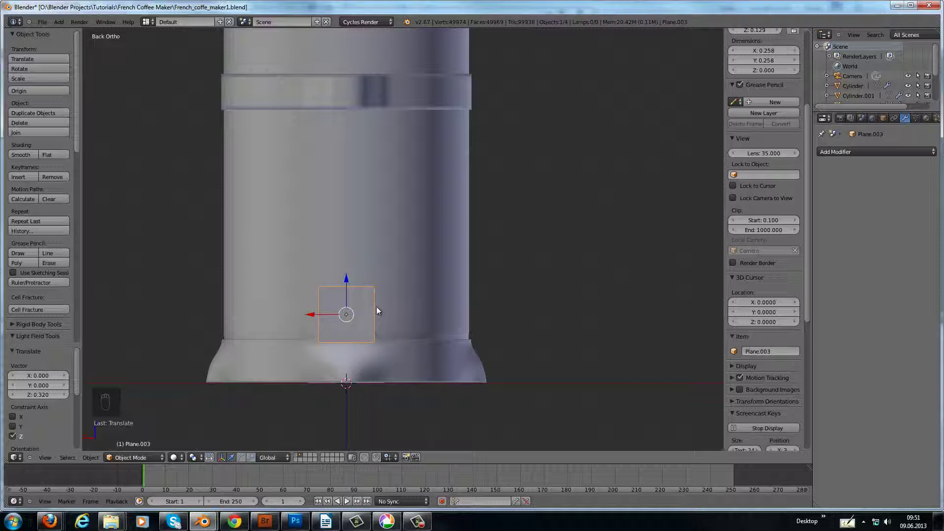
key("s")
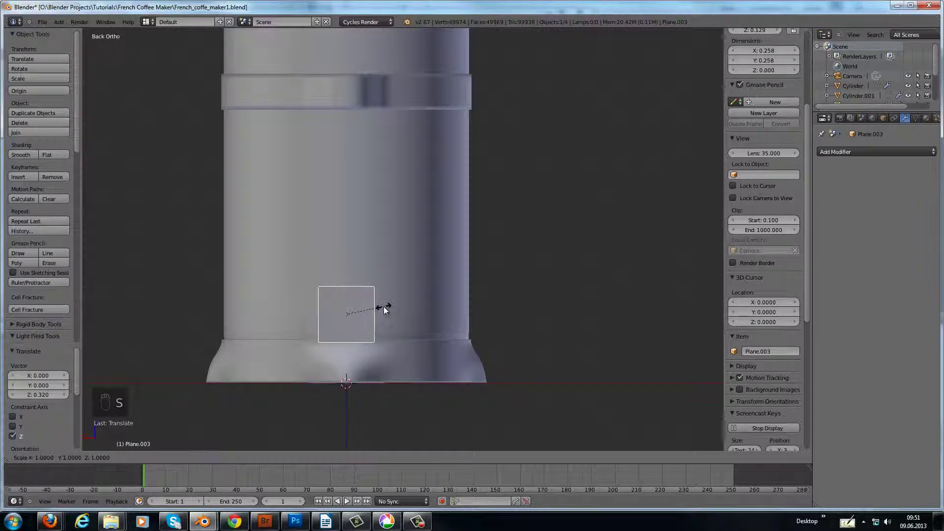
key("x")
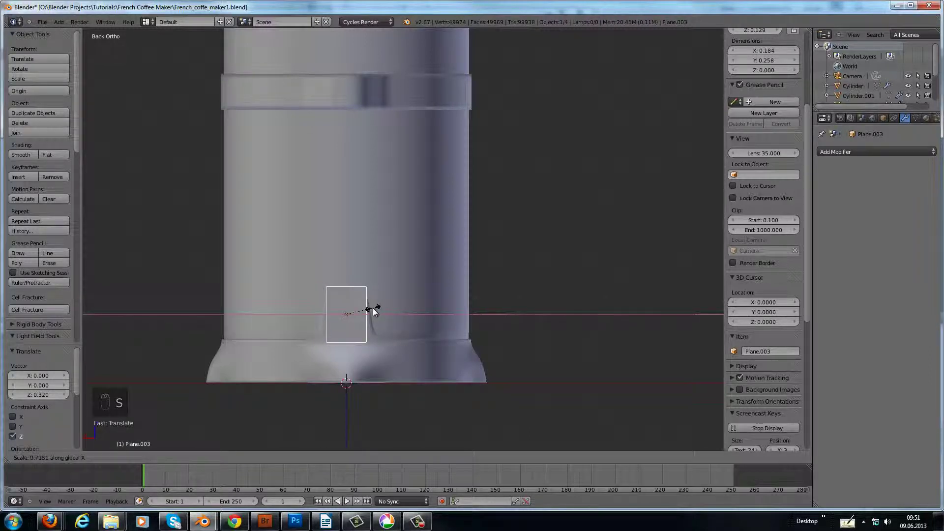
left_click(372, 308)
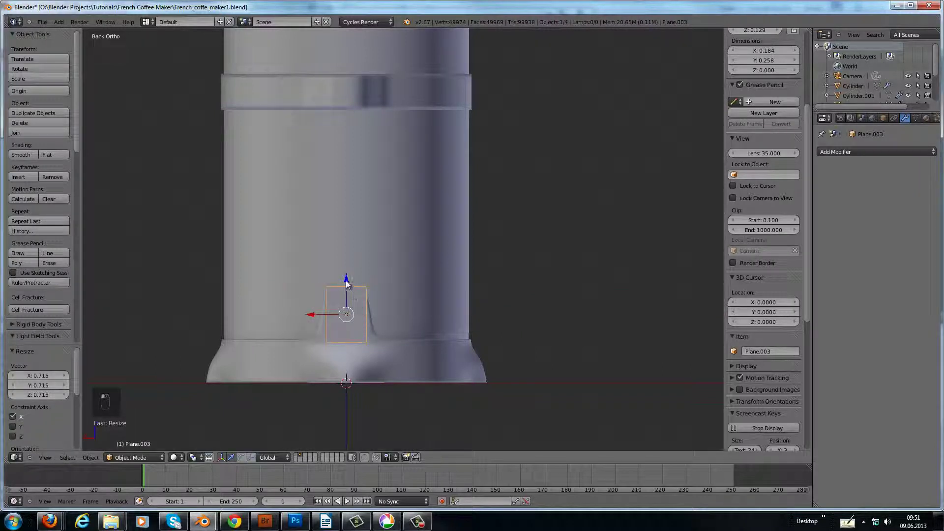
left_click_drag(346, 281, 350, 271)
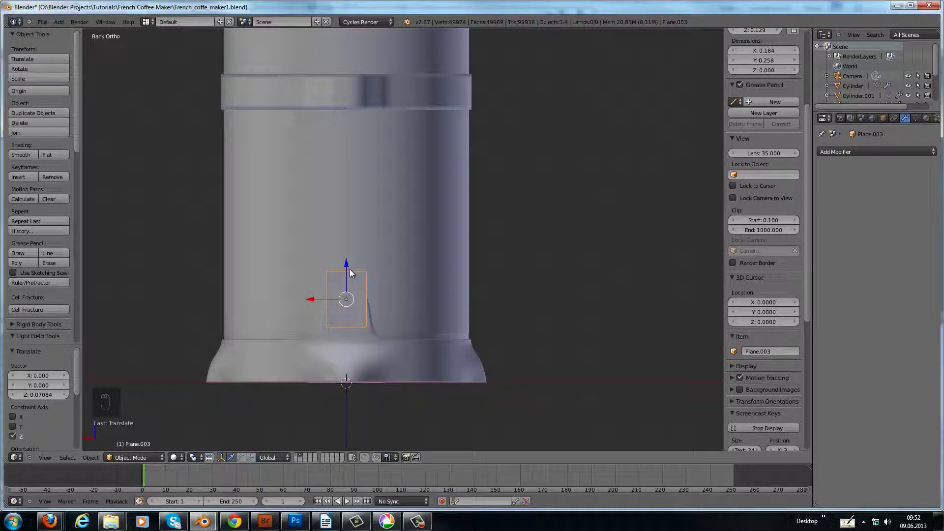
- Shorten the plane along Z so it sits low above the flared base
key("s")
key("y")
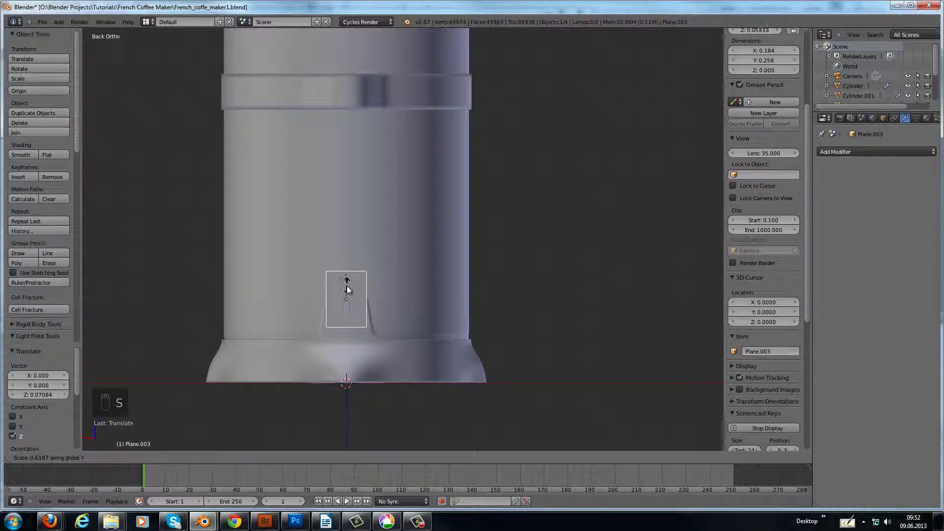
key("z")
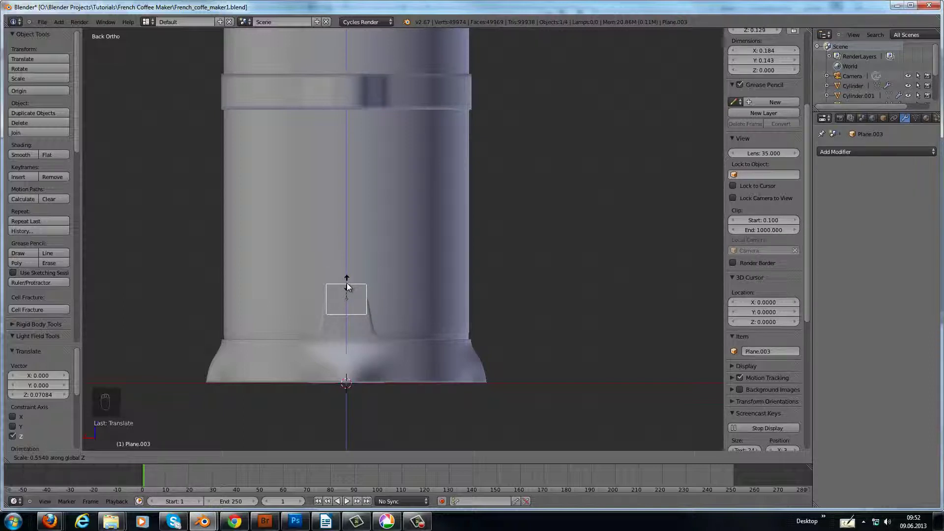
left_click(347, 287)
key("s")
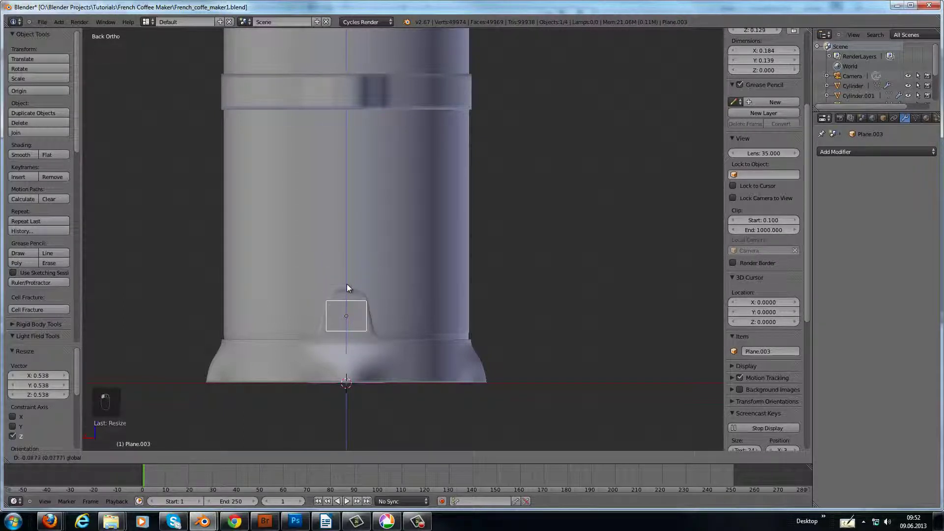
key("Escape")
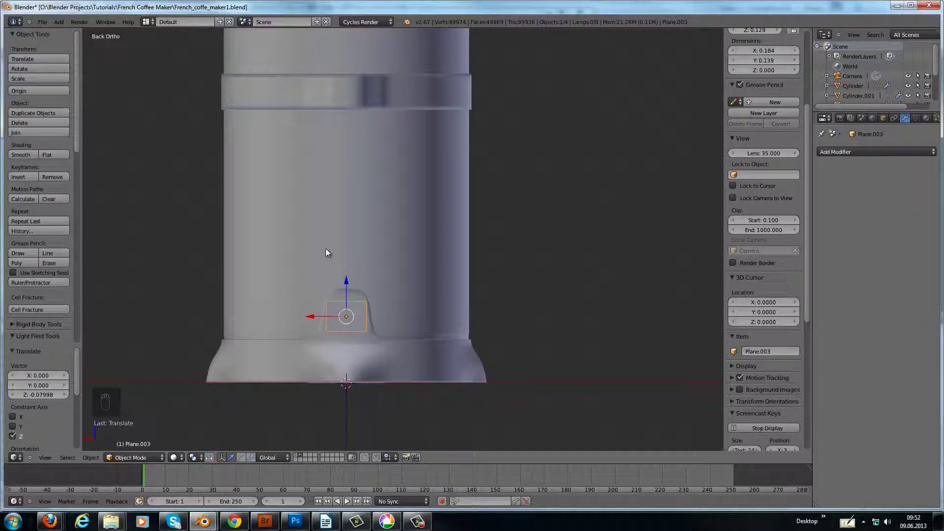
- View from the right side and orbit to check the plane against the body
key("KP_3")
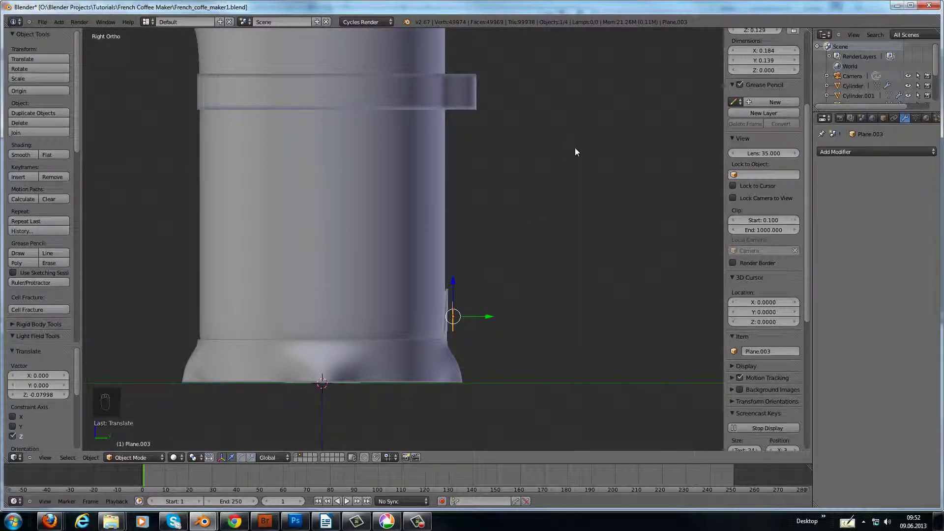
middle_click_drag(574, 148, 436, 358, "shift")
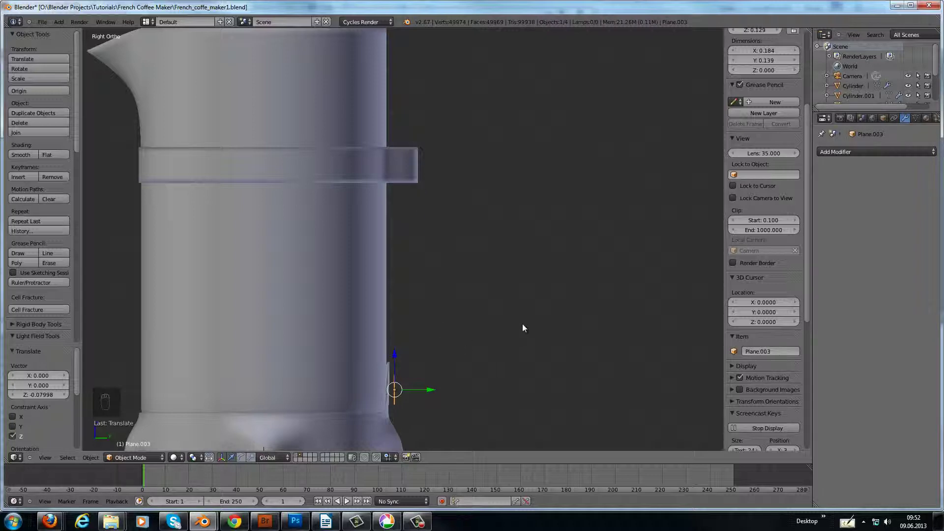
middle_click_drag(522, 324, 461, 327)
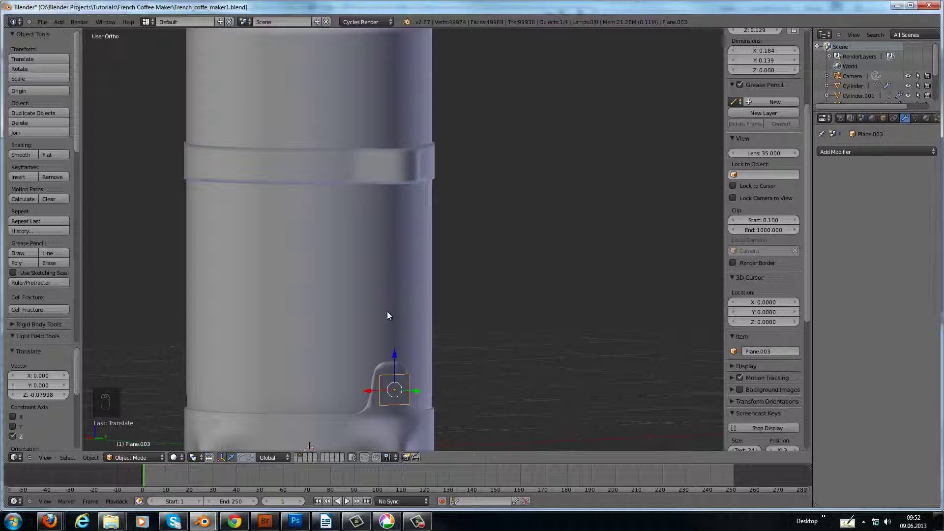
- In Edit Mode, loop-cut the plane down the middle and delete one half's vertices
key("Tab")
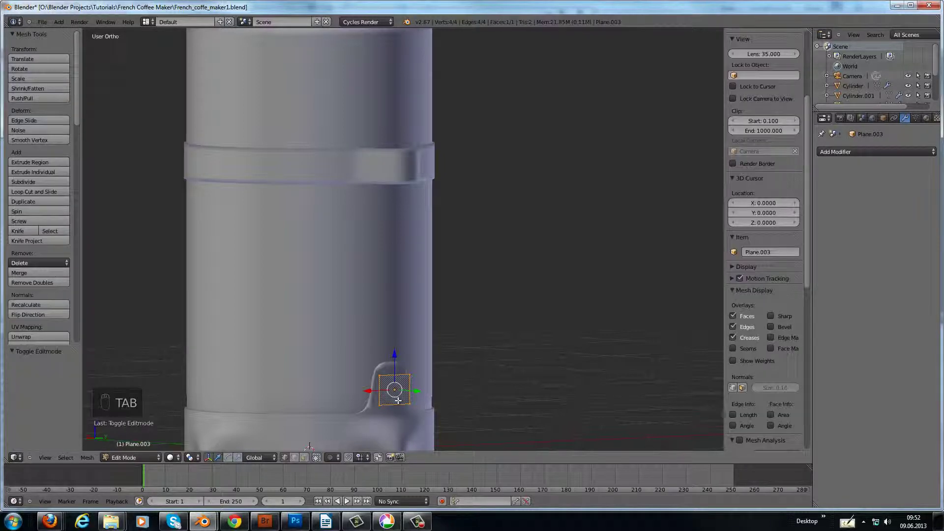
key("ctrl+r")
left_click(402, 383)
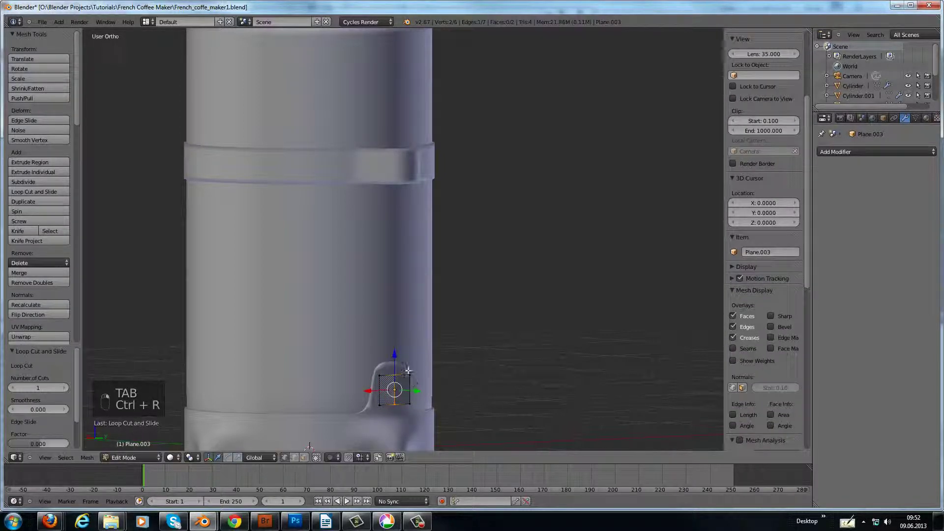
key("x")
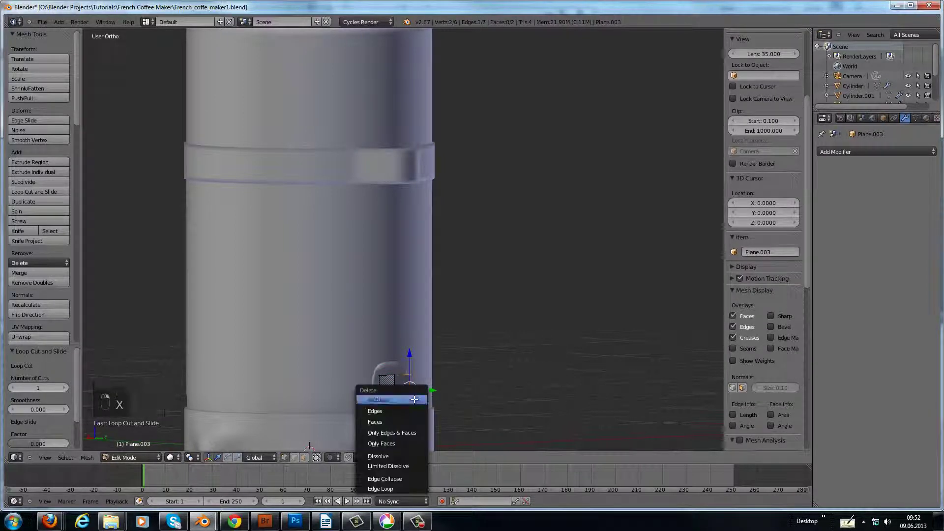
left_click(415, 399)
- Add a Mirror modifier and select a vertex of the remaining half
left_click(878, 153)
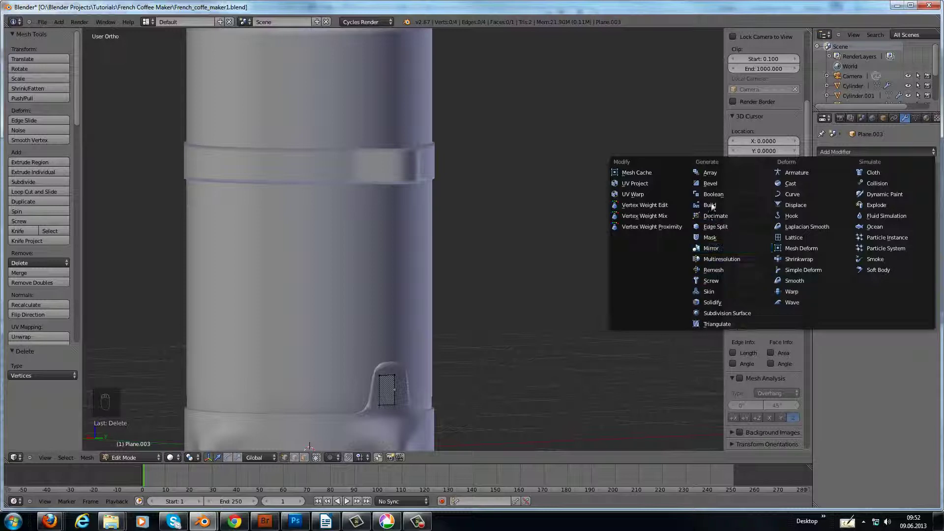
left_click(710, 248)
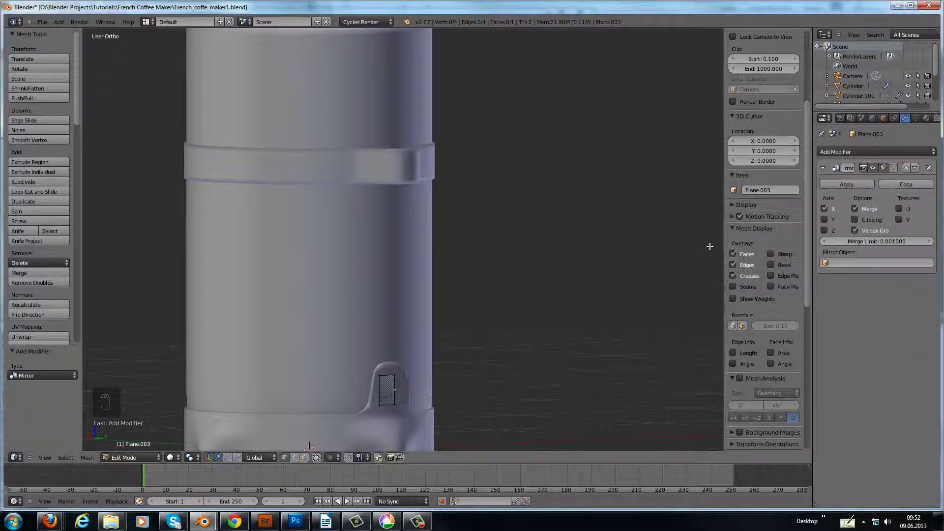
right_click(383, 377)
scroll(763, 221, "up", 4)
- From the side view, extrude the handle profile out from the lower body up to its highest point
key("KP_1")
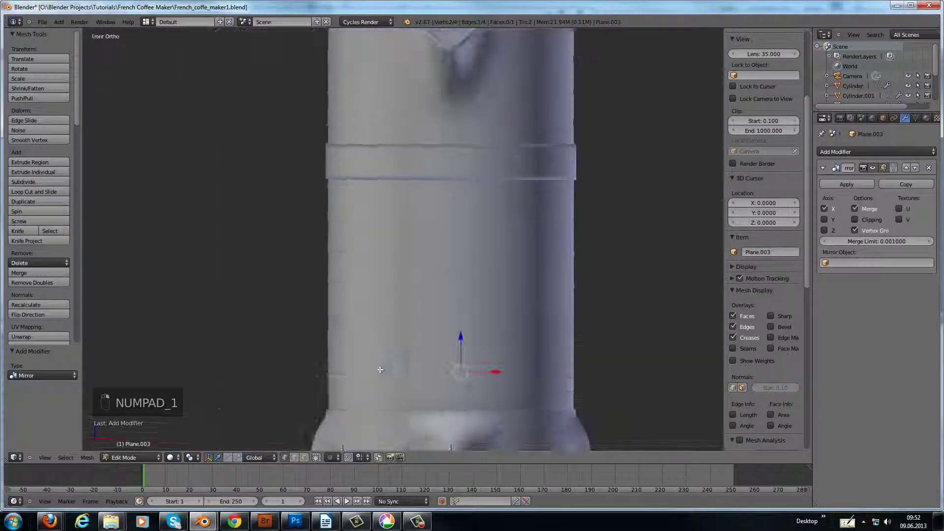
key("KP_3")
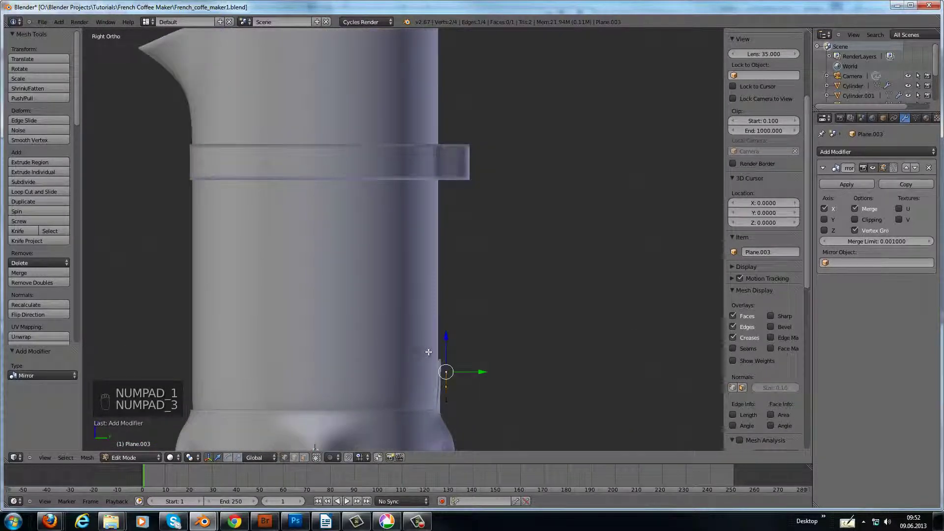
key("e")
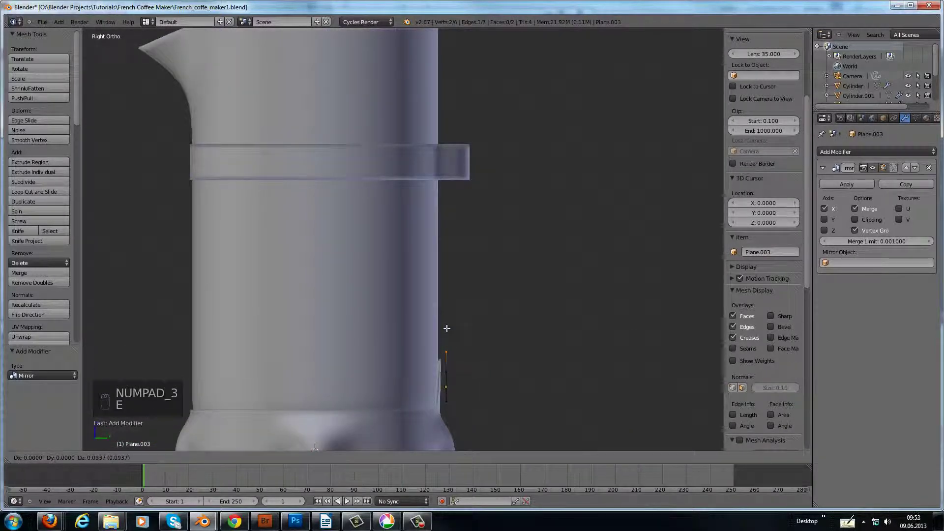
left_click(446, 327)
key("e")
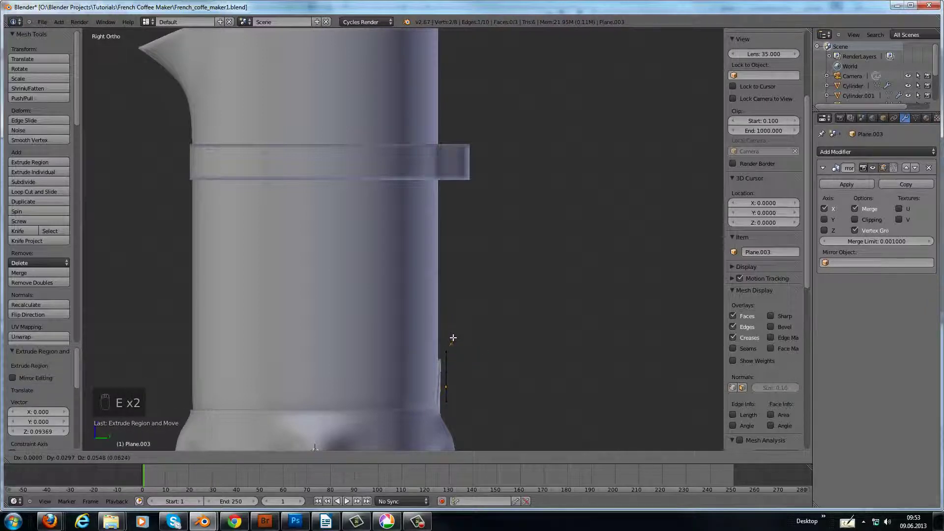
left_click(452, 338)
key("e")
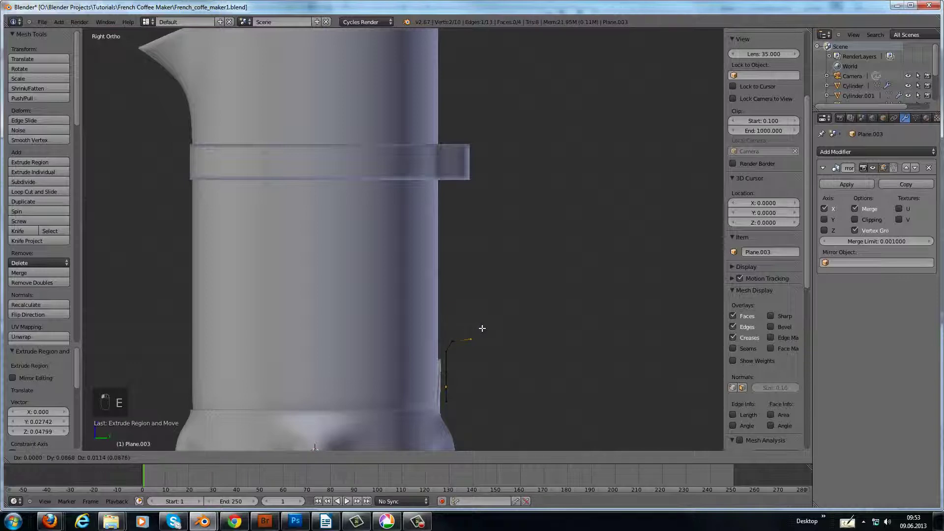
left_click(482, 328)
key("e")
left_click(510, 330)
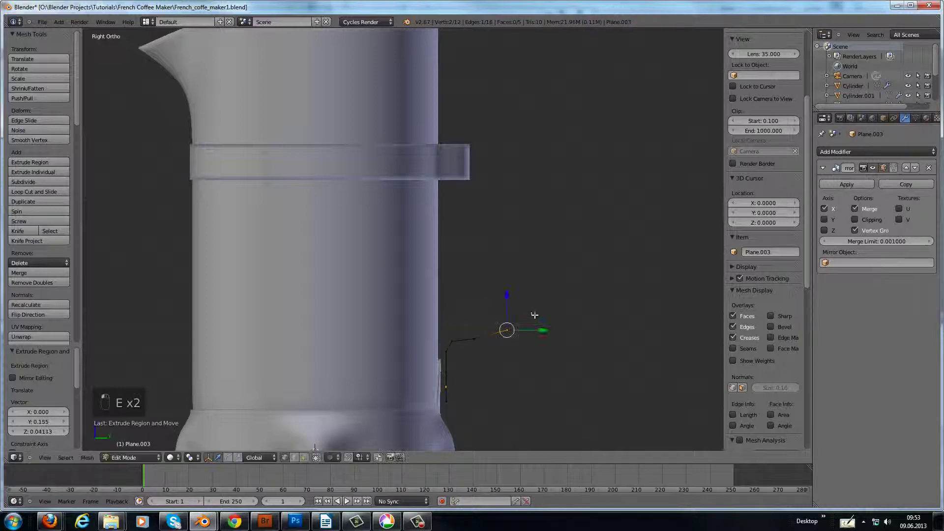
key("e")
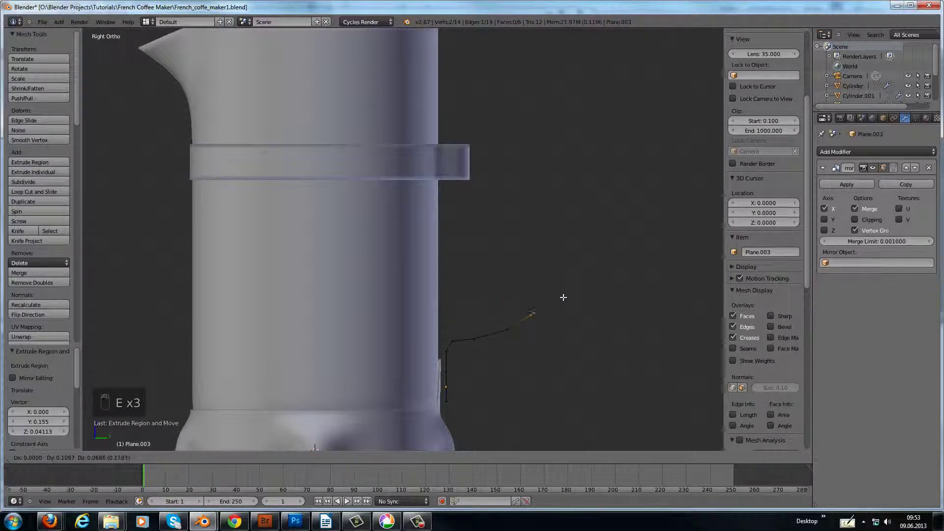
left_click(567, 296)
scroll(588, 279, "down", 2)
scroll(587, 279, "up", 1)
key("e")
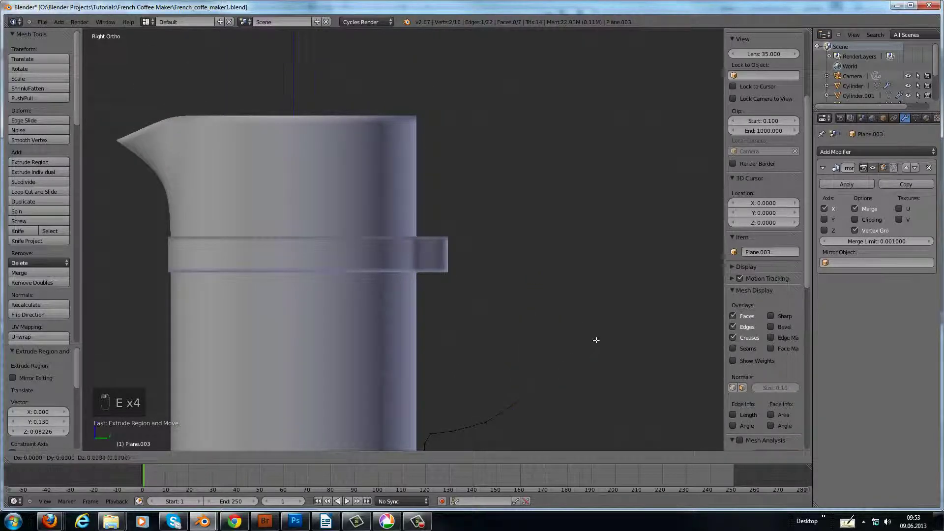
left_click(595, 337)
key("e")
left_click(594, 347)
key("e")
left_click(598, 285)
key("e")
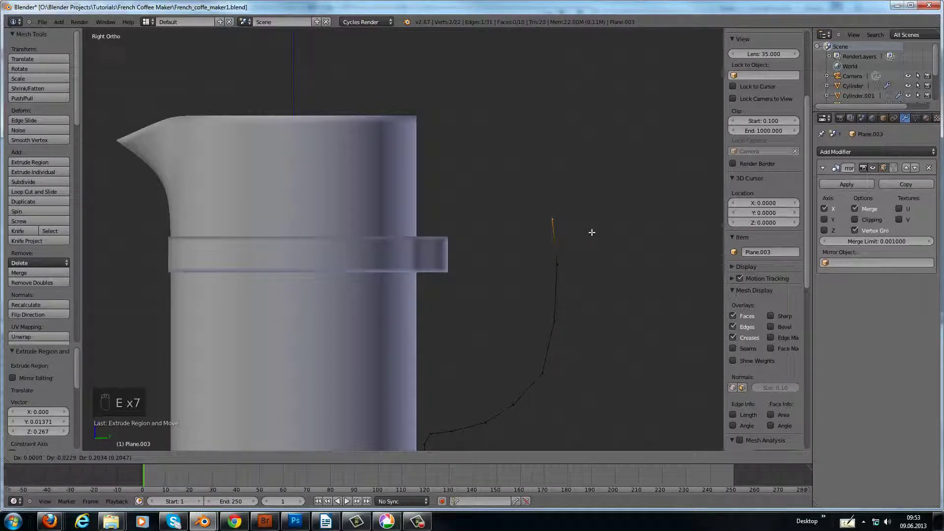
left_click(591, 230)
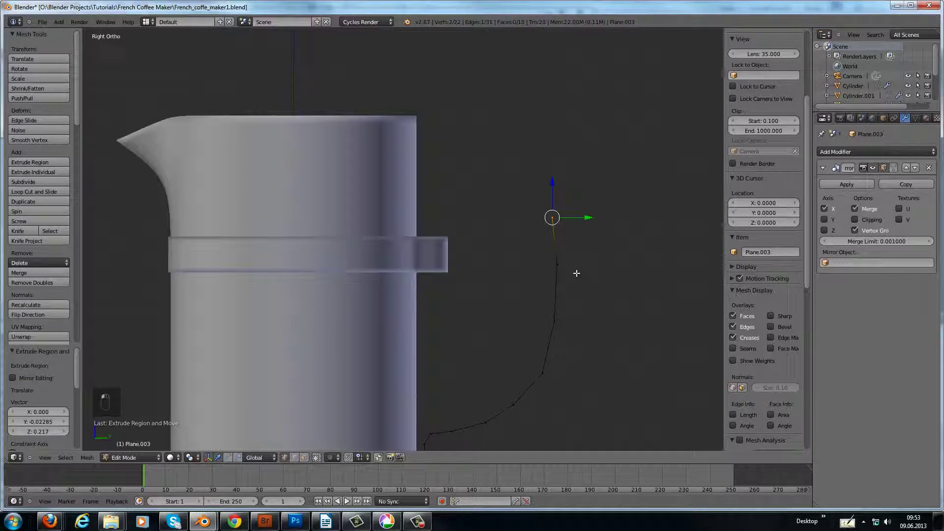
- Continue extruding the handle over the arch and down to meet the ring band
middle_click_drag(574, 272, 574, 295, "shift")
key("e")
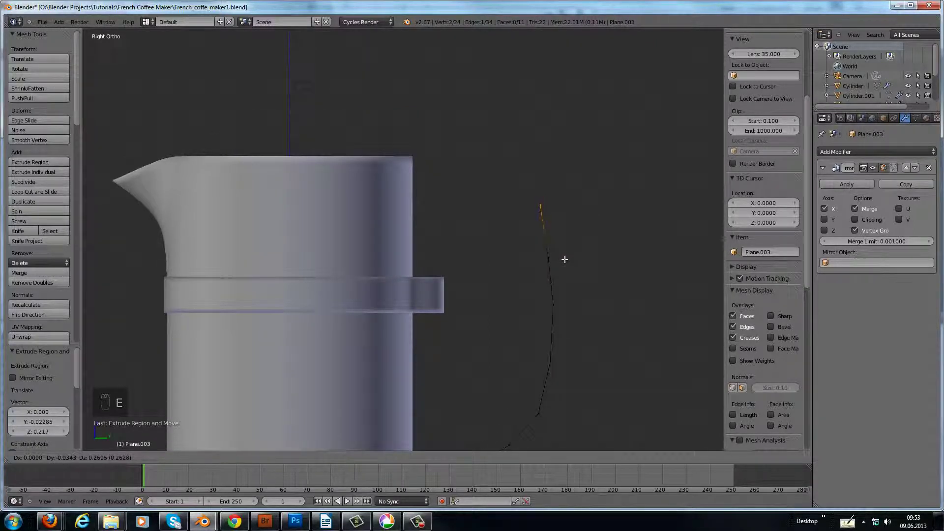
left_click(565, 259)
key("e")
left_click(560, 288)
key("e")
left_click(533, 276)
key("e")
left_click(514, 282)
key("e")
left_click(496, 295)
key("e")
left_click(483, 313)
key("e")
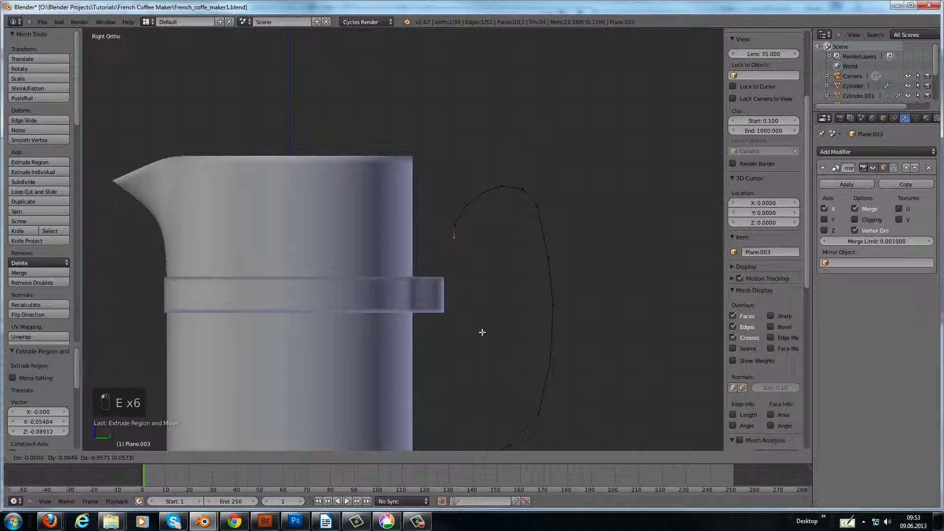
left_click(480, 333)
key("e")
left_click(478, 352)
key("e")
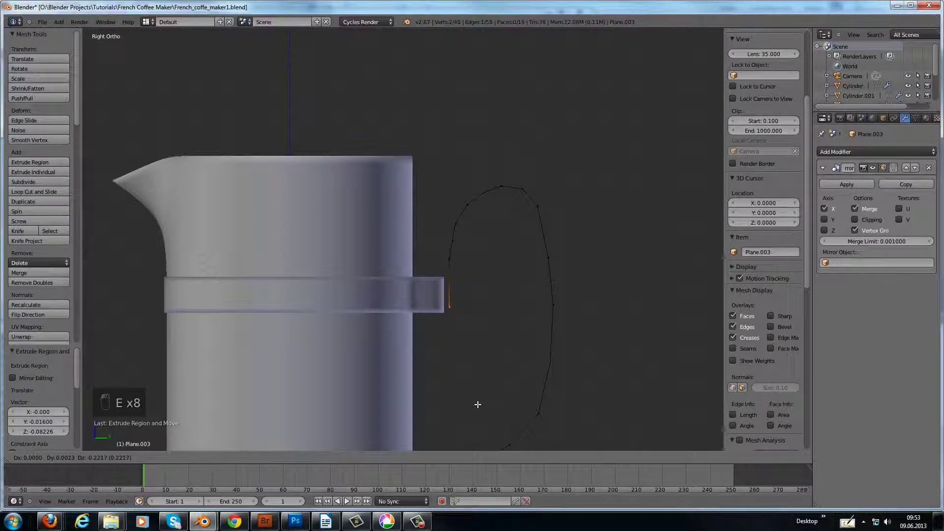
left_click(477, 412)
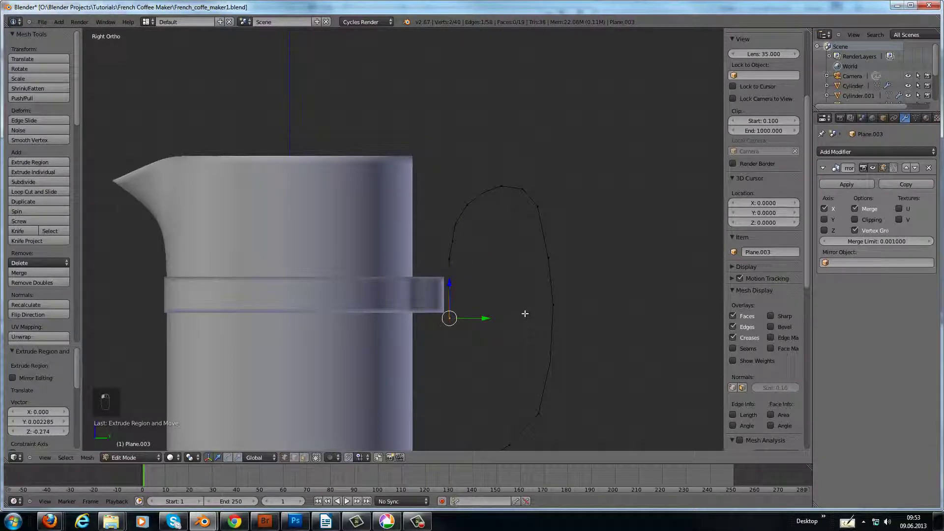
mouse_move(478, 324)
middle_mouse_down()
mouse_move(441, 320)
mouse_move(568, 300)
mouse_move(472, 303)
middle_mouse_up()
scroll(568, 301, "down", 2)
- Select the handle's upper and inner vertices and scale them down to narrow the handle
right_click(459, 360)
scroll(764, 148, "down", 2)
scroll(763, 184, "up", 2)
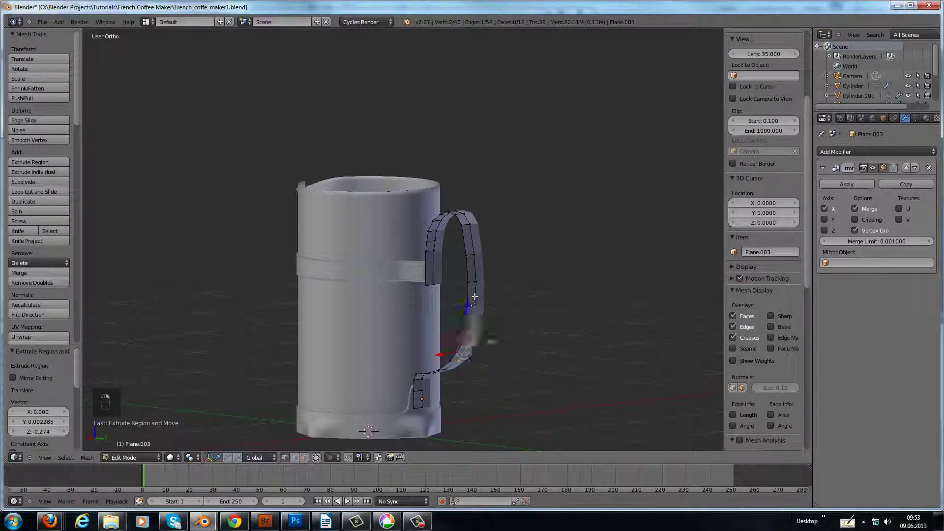
right_click(476, 295, "shift")
right_click(475, 253, "shift")
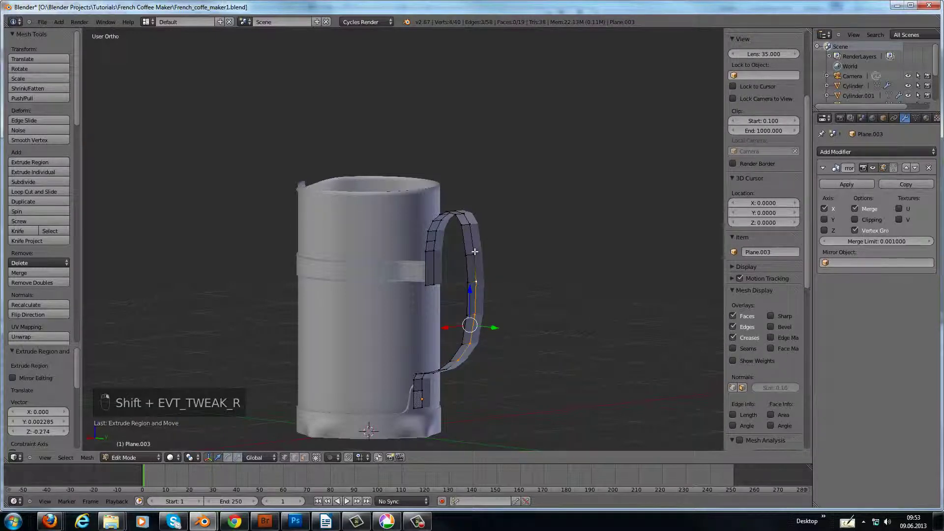
right_click(471, 225, "shift")
right_click(454, 214, "shift")
key("KP_1")
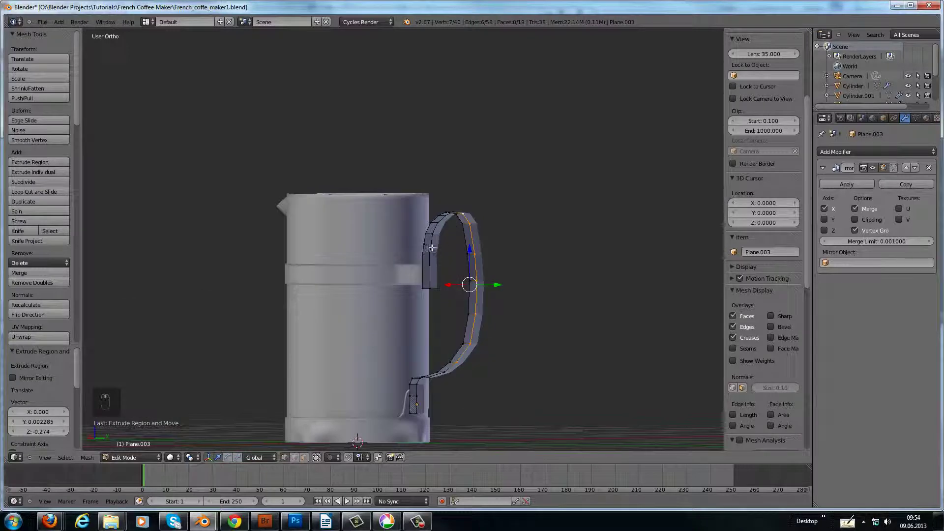
right_click(429, 246, "shift")
right_click(446, 215, "shift")
middle_click_drag(446, 216, 463, 219)
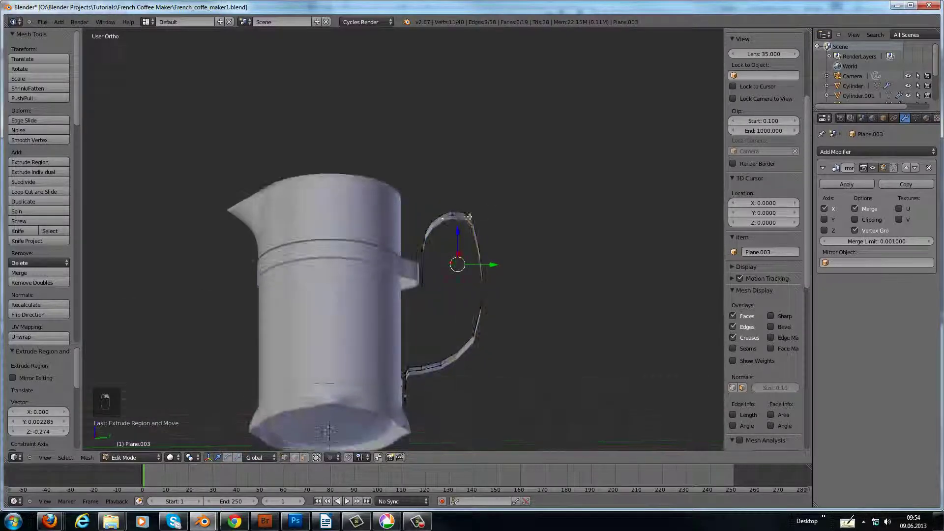
mouse_move(539, 225)
middle_mouse_down()
mouse_move(507, 258)
mouse_move(526, 281)
middle_mouse_up()
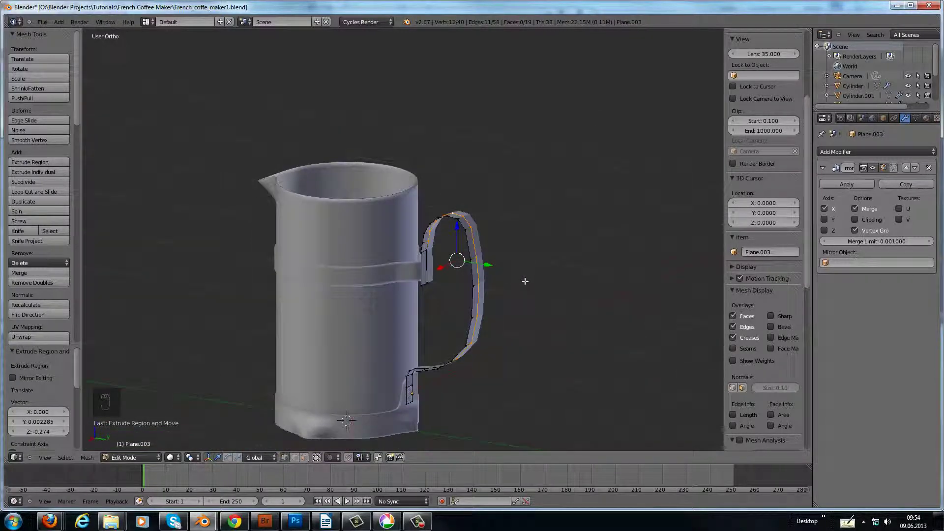
key("s")
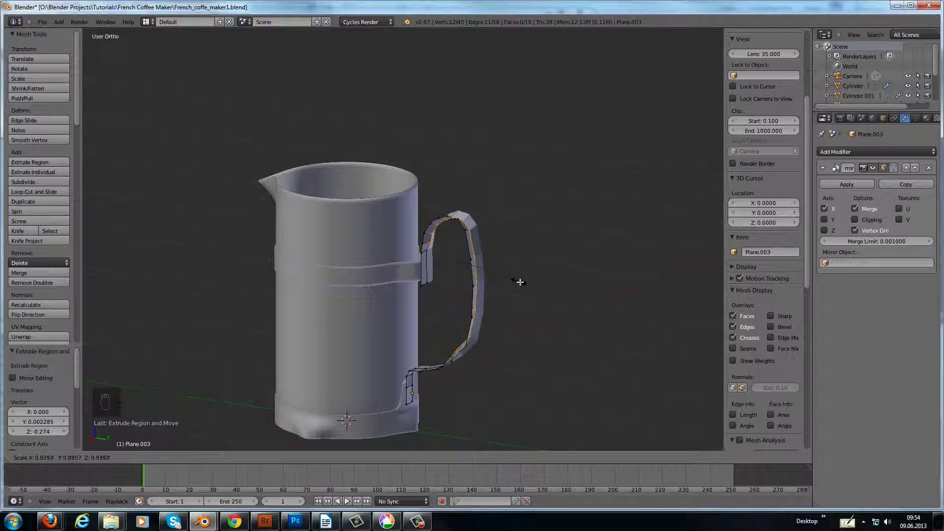
left_click(519, 282)
mouse_move(517, 273)
middle_mouse_down()
mouse_move(494, 211)
mouse_move(556, 287)
mouse_move(501, 317)
middle_mouse_up()
- In Object Mode, shade the handle smooth and add level-3 subdivision with Ctrl+3
key("Tab")
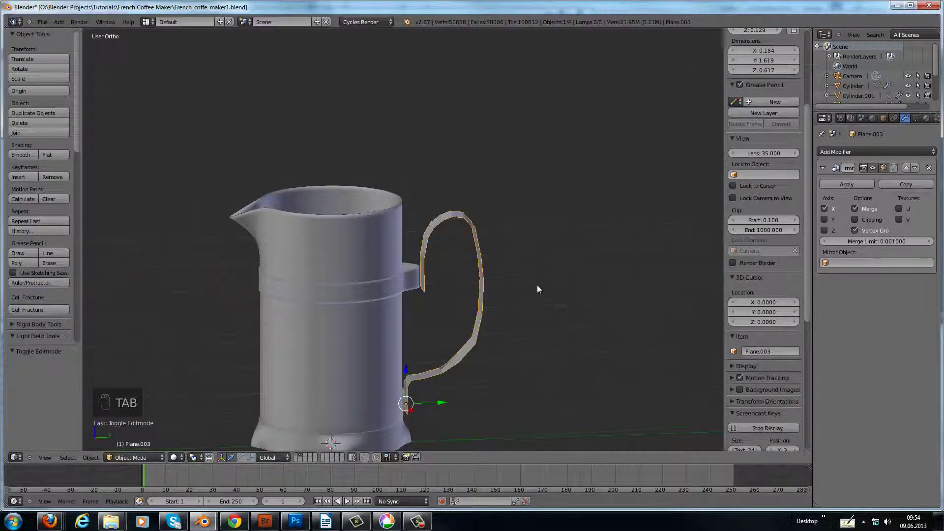
middle_click_drag(540, 285, 533, 299)
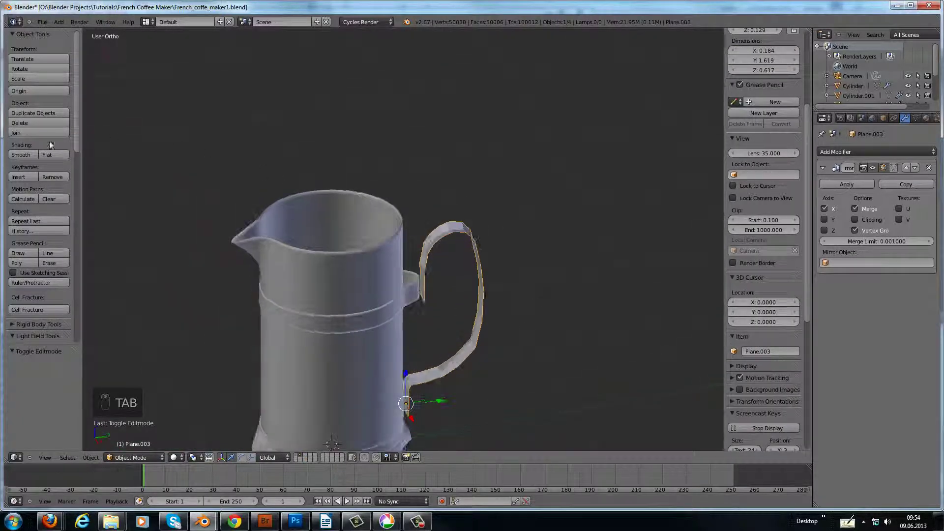
left_click(30, 154)
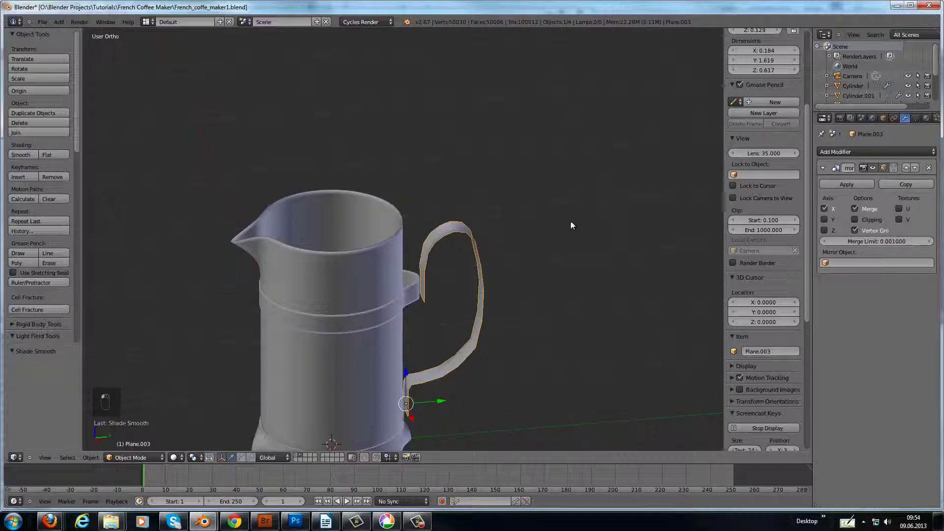
mouse_move(570, 225)
middle_mouse_down()
mouse_move(457, 196)
mouse_move(418, 165)
middle_mouse_up()
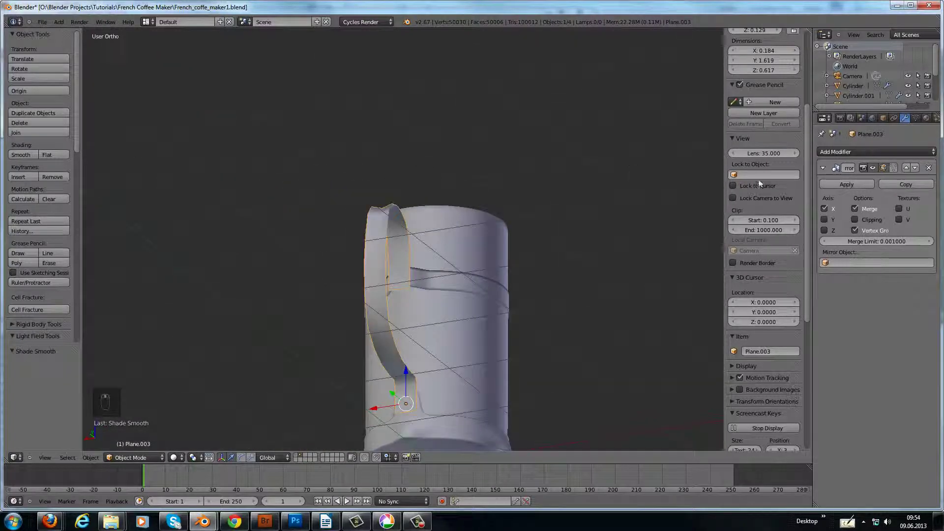
key("ctrl+3")
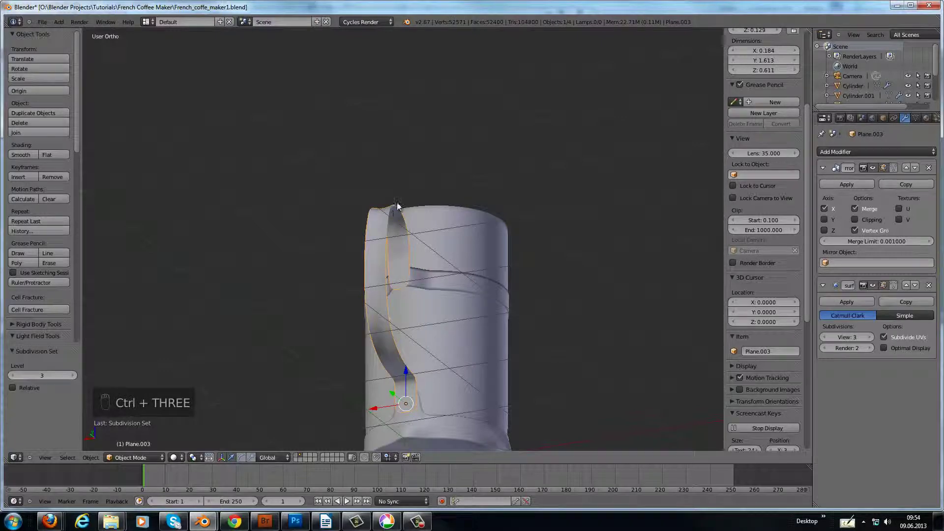
mouse_move(383, 225)
middle_mouse_down()
mouse_move(423, 196)
mouse_move(527, 240)
mouse_move(480, 270)
middle_mouse_up()
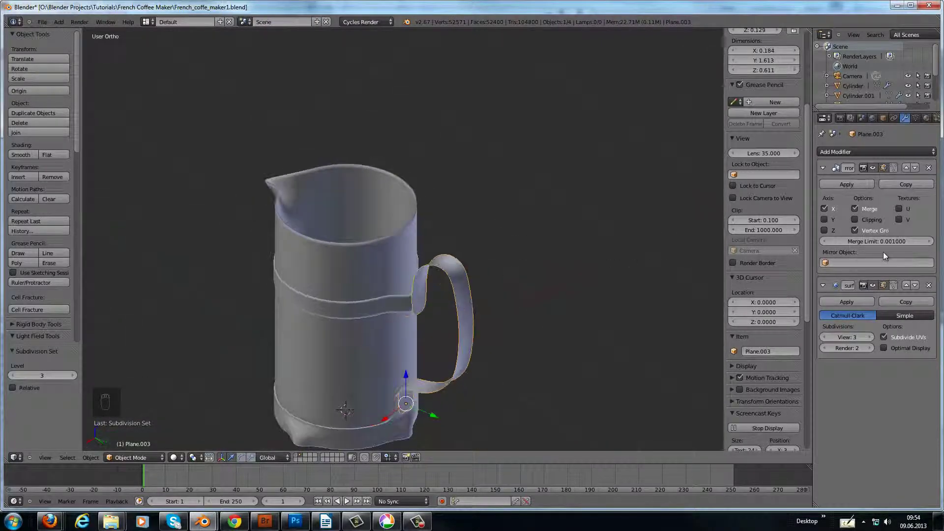
- Add a Solidify modifier and set its thickness to 0.0300
left_click(880, 150)
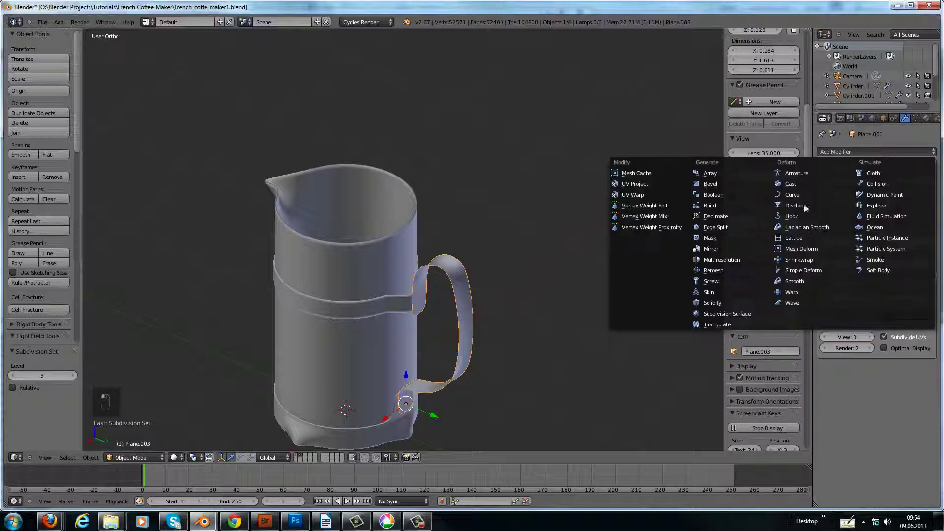
left_click(730, 309)
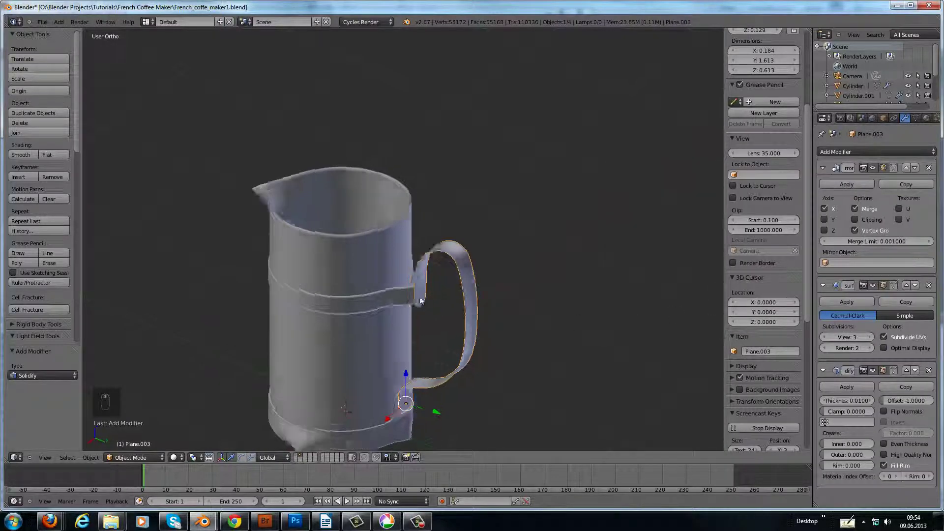
middle_click_drag(378, 324, 413, 325)
left_click_drag(867, 400, 869, 399)
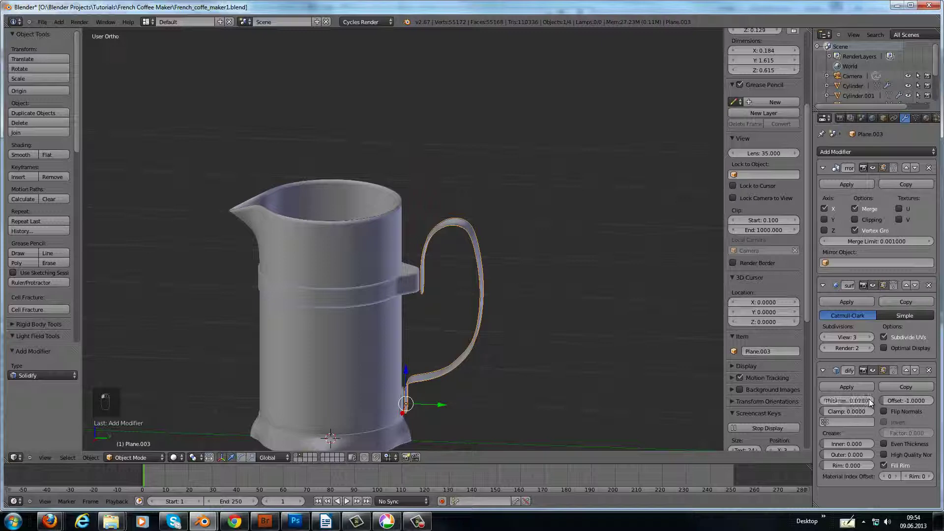
left_click(871, 399)
left_click(825, 400)
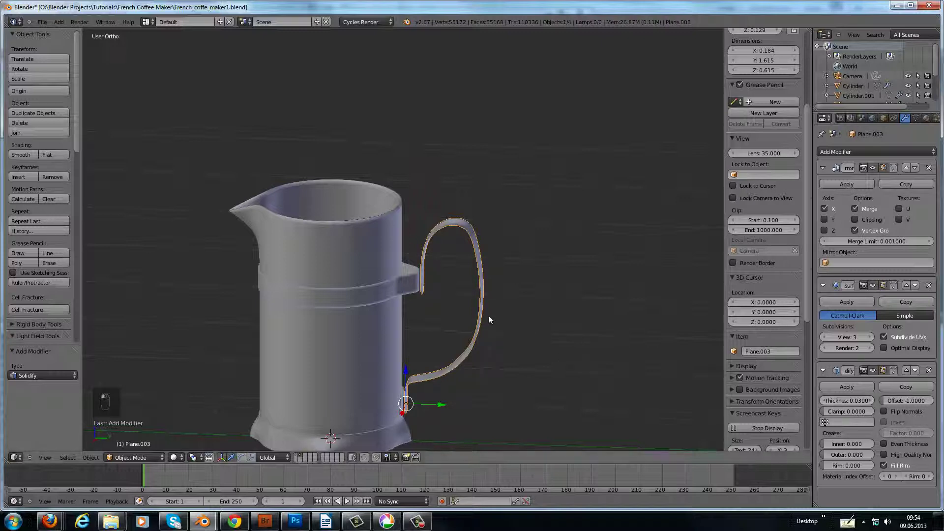
- In Edit Mode, select the handle's upper-end vertices and slide them along Y against the band
key("KP_1")
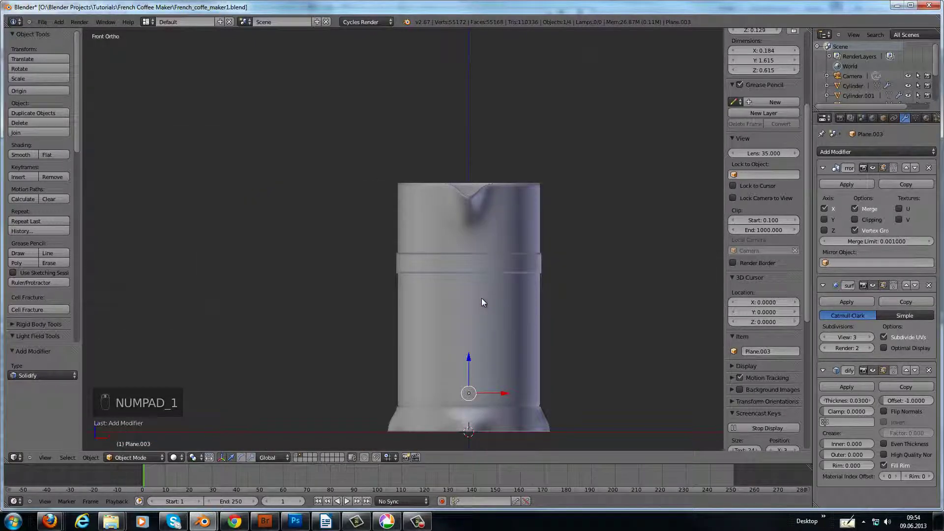
key("KP_3")
scroll(473, 273, "up", 1)
scroll(472, 273, "up", 1)
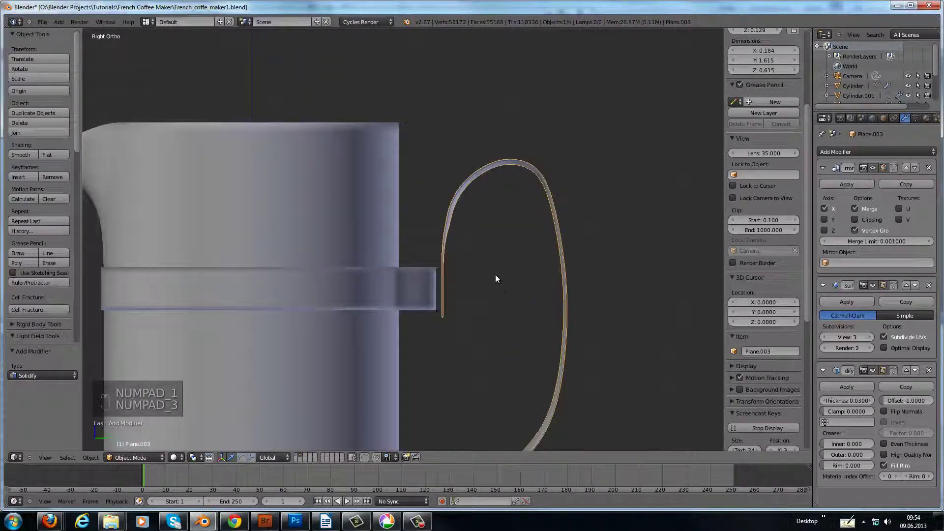
key("Tab")
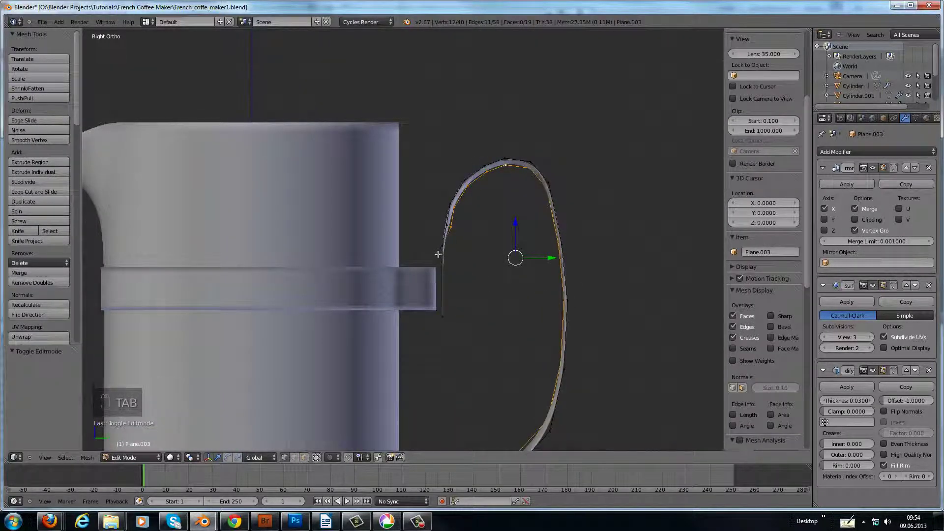
middle_click_drag(481, 278, 442, 251)
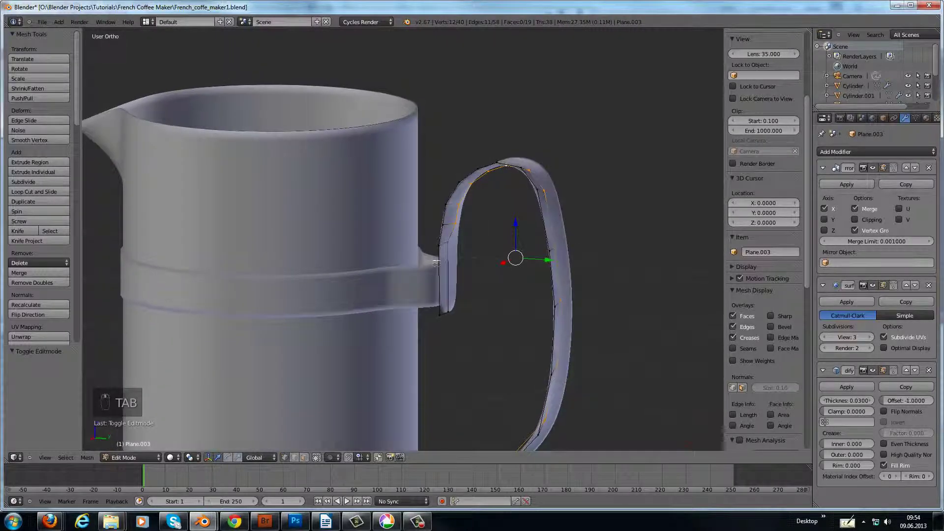
right_click(438, 246)
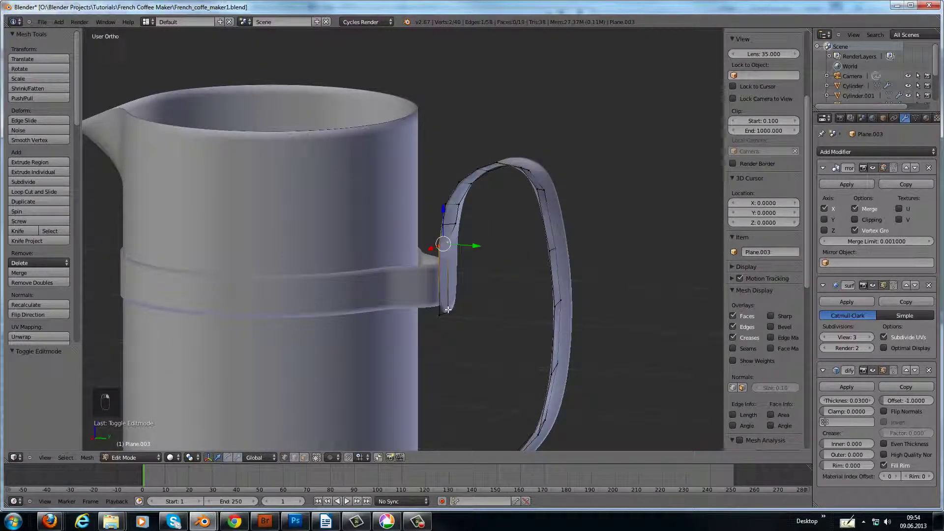
right_click(443, 280)
key("g")
key("y")
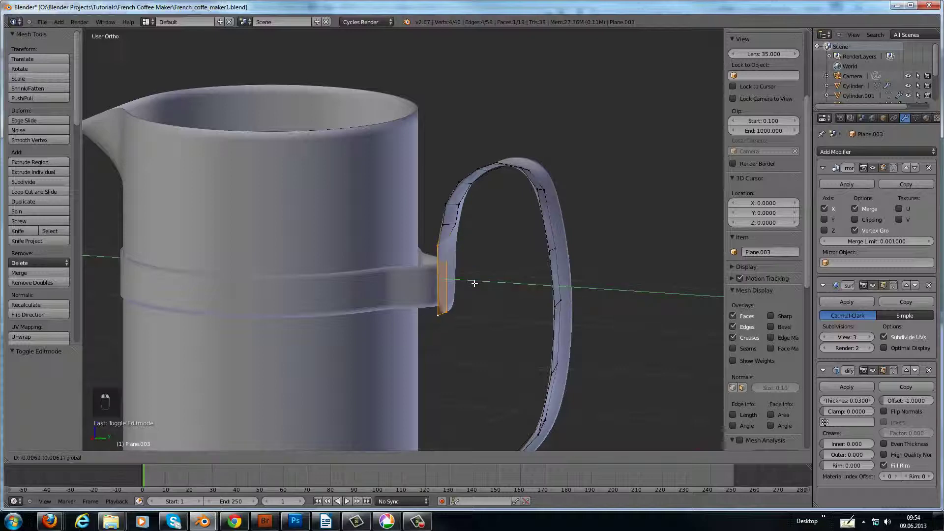
left_click(473, 283)
key("KP_1")
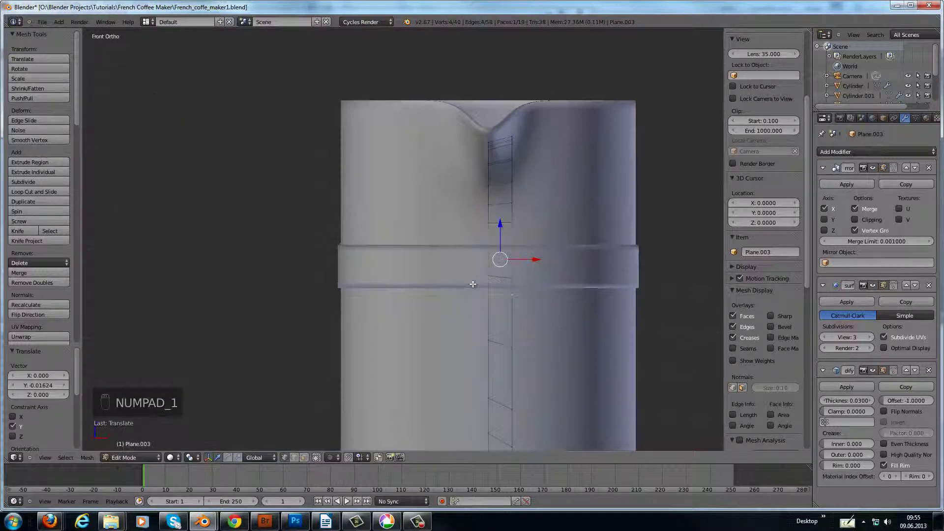
key("KP_3")
key("g")
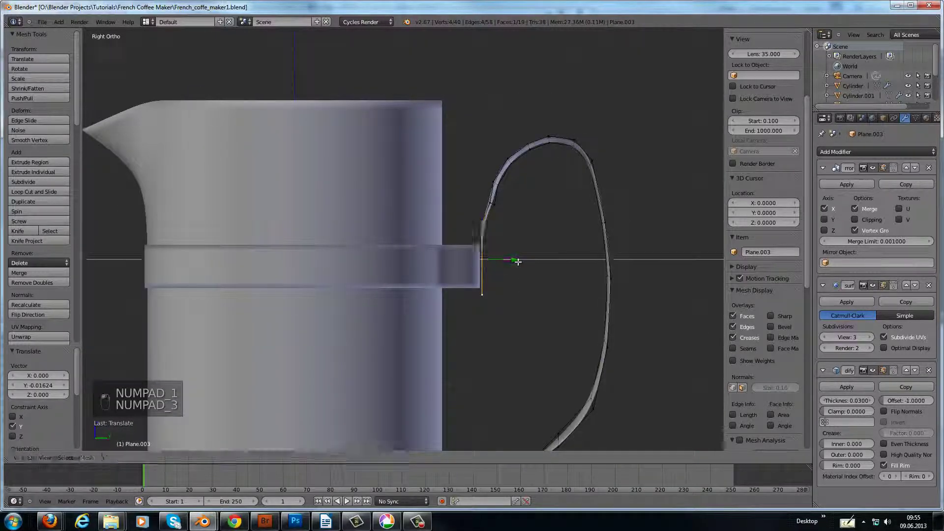
key("y")
left_click(517, 261)
- Box-select the vertices near the upper end and move them along Y toward the pitcher
key("a")
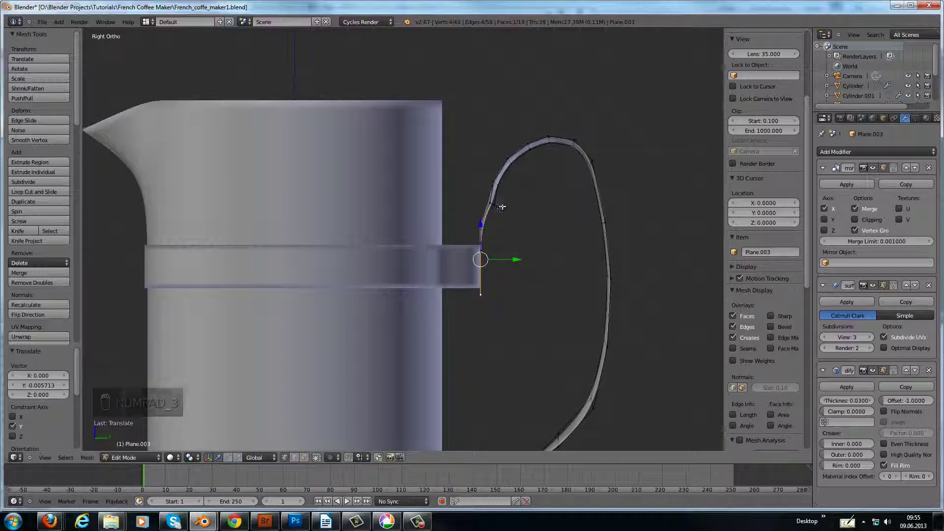
scroll(764, 221, "down", 3)
key("b")
left_click_drag(473, 188, 502, 218)
scroll(763, 222, "up", 3)
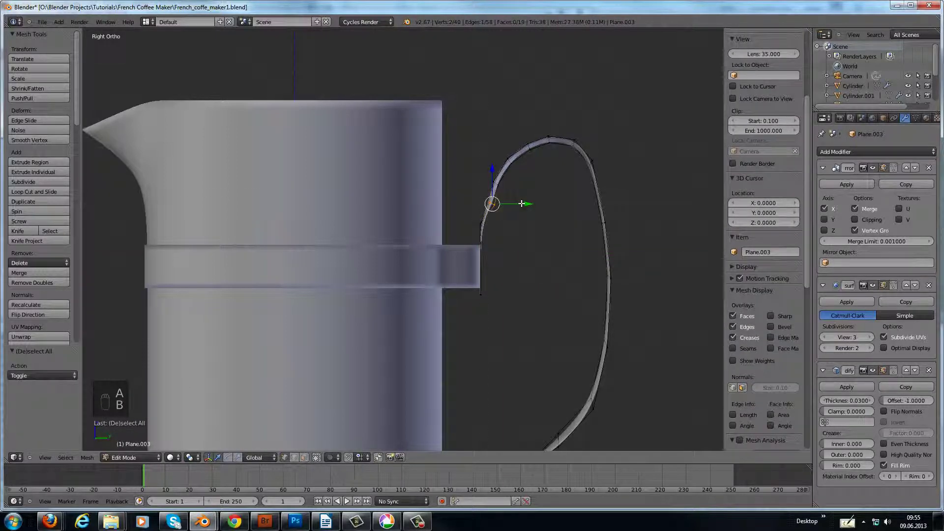
key("g")
key("y")
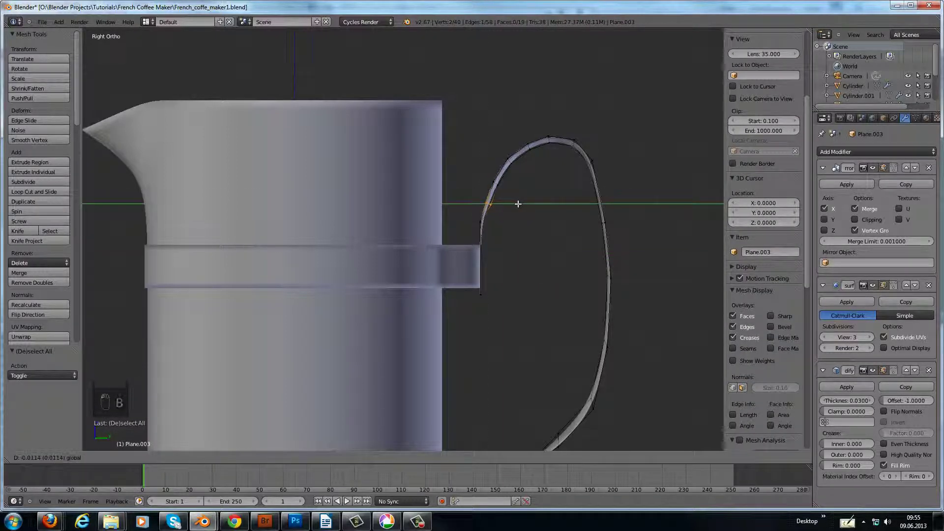
left_click(518, 205)
scroll(532, 258, "up", 2)
scroll(532, 259, "up", 1)
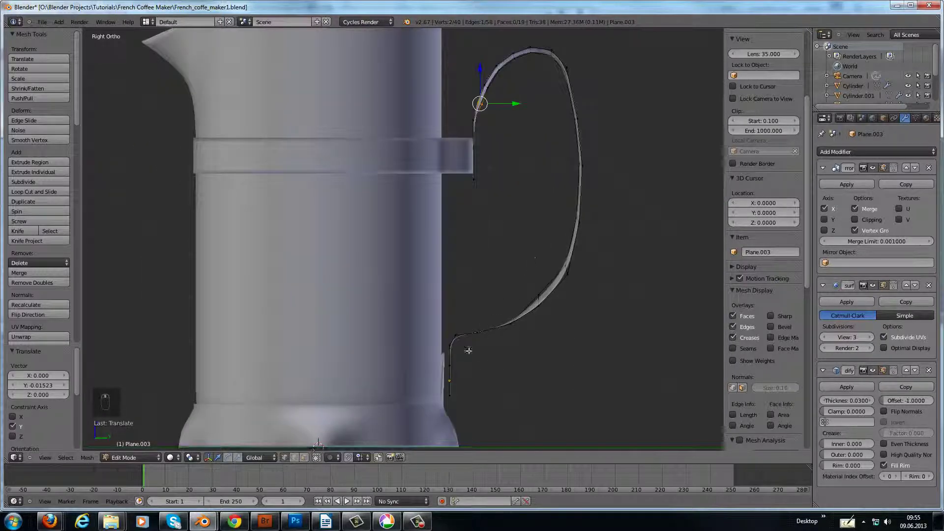
- Box-select the handle's lower end, push it along Y toward the pitcher, and rotate it slightly
key("a")
scroll(763, 221, "down", 3)
key("b")
left_click_drag(445, 324, 483, 406)
scroll(764, 148, "up", 3)
key("g")
key("y")
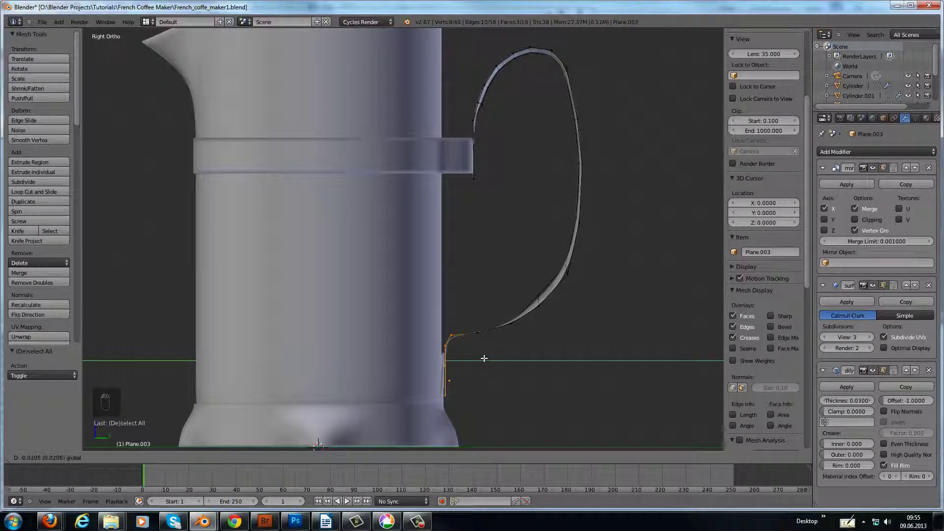
left_click(484, 358)
key("r")
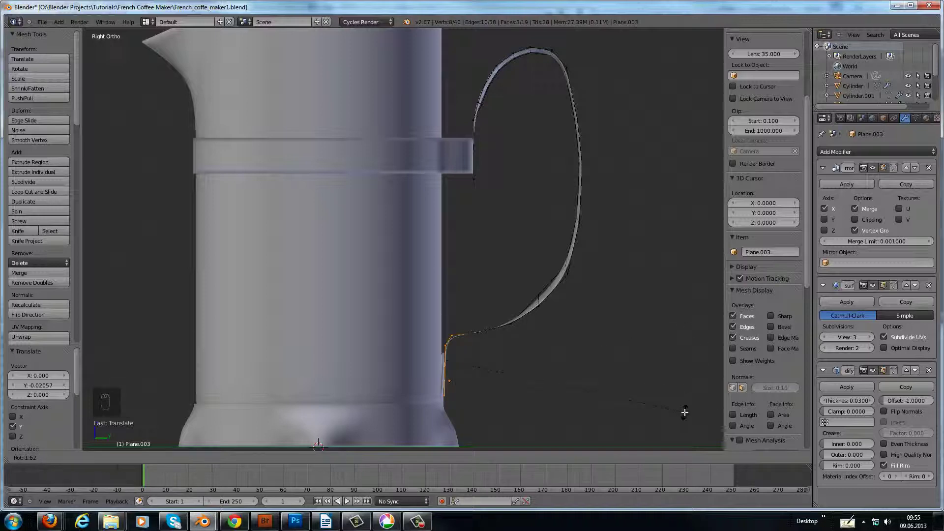
left_click(684, 412)
- Preview the reshaped handle in Object Mode, then return to Edit Mode
middle_click_drag(636, 336, 561, 340)
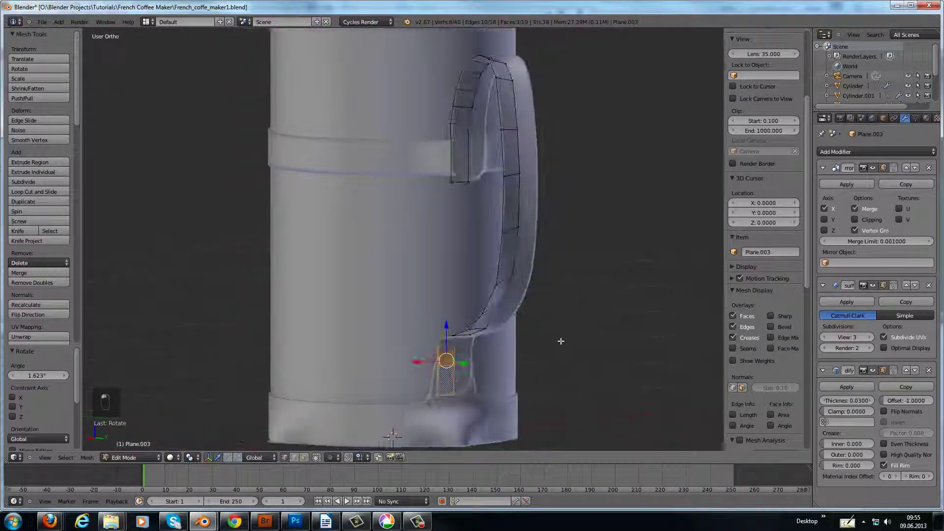
key("Tab")
mouse_move(551, 302)
middle_mouse_down()
mouse_move(477, 361)
mouse_move(561, 295)
mouse_move(535, 302)
middle_mouse_up()
scroll(561, 295, "up", 3)
key("Tab")
- Move the selected back-section vertices of the handle along the Y axis
left_click(538, 291)
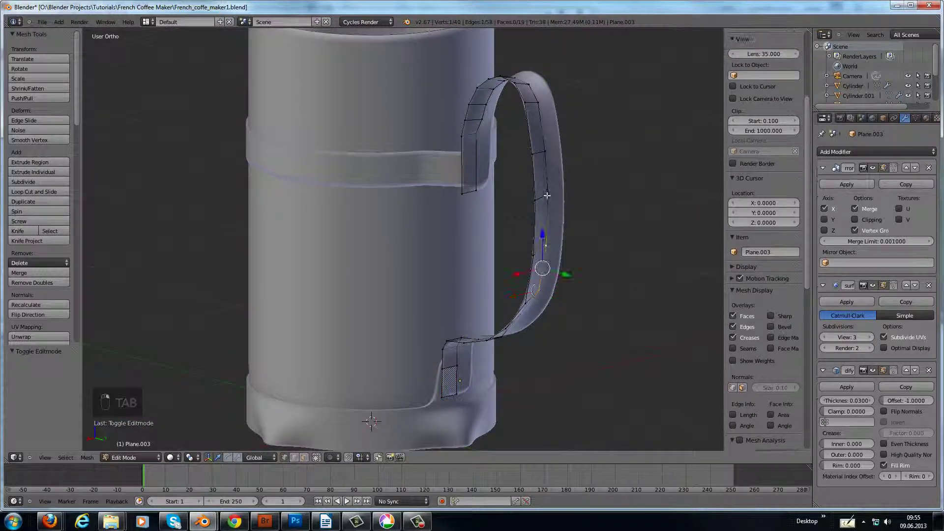
right_click(545, 228, "shift")
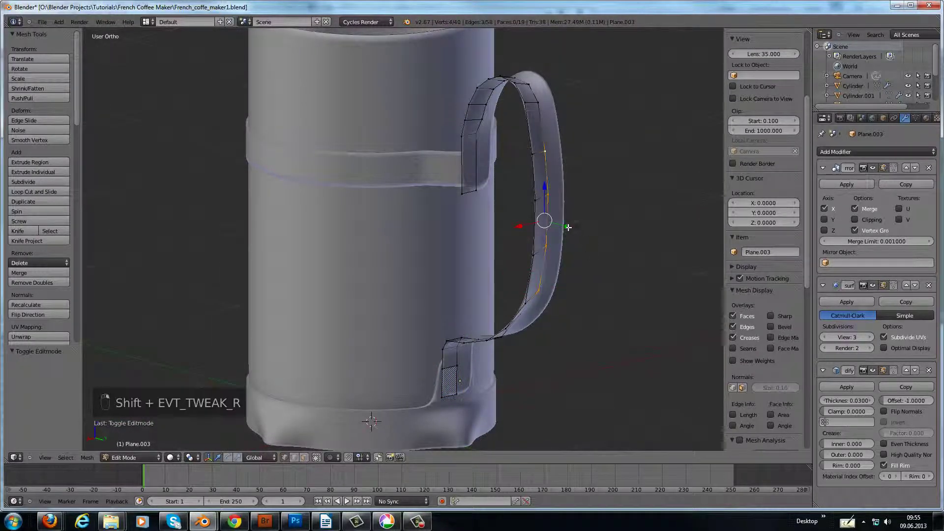
key("g")
key("y")
left_click(565, 227)
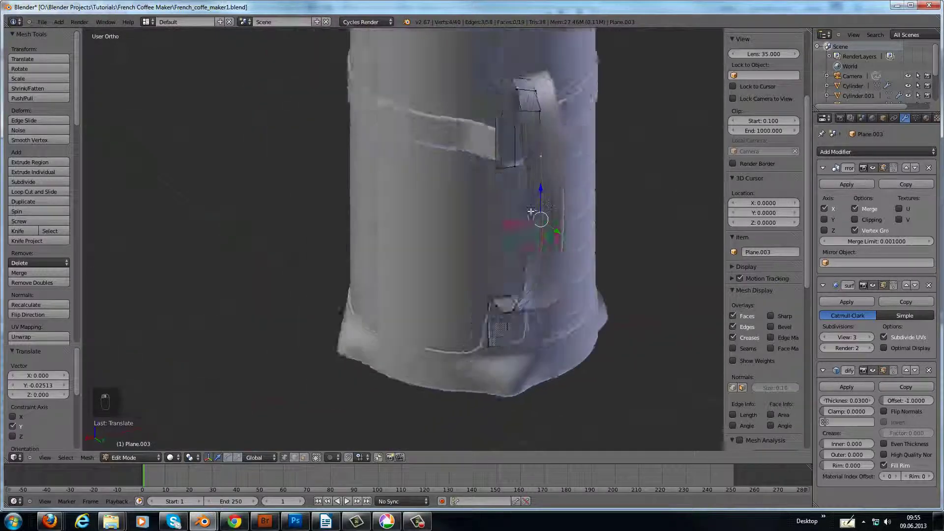
mouse_move(575, 192)
middle_mouse_down()
mouse_move(542, 151)
mouse_move(637, 78)
mouse_move(647, 97)
mouse_move(640, 83)
middle_mouse_up()
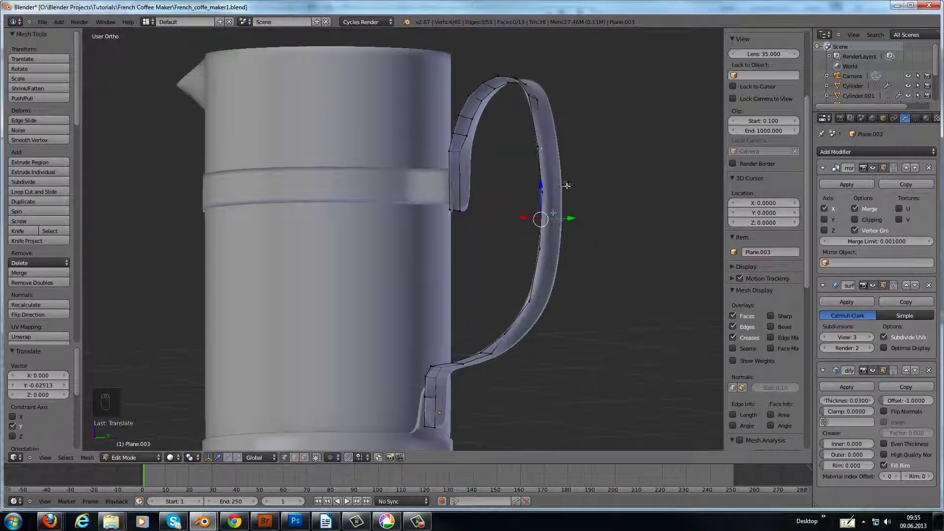
- Raise or lower a vertex on the handle's lower bend along Z to even the curve
right_click(490, 354)
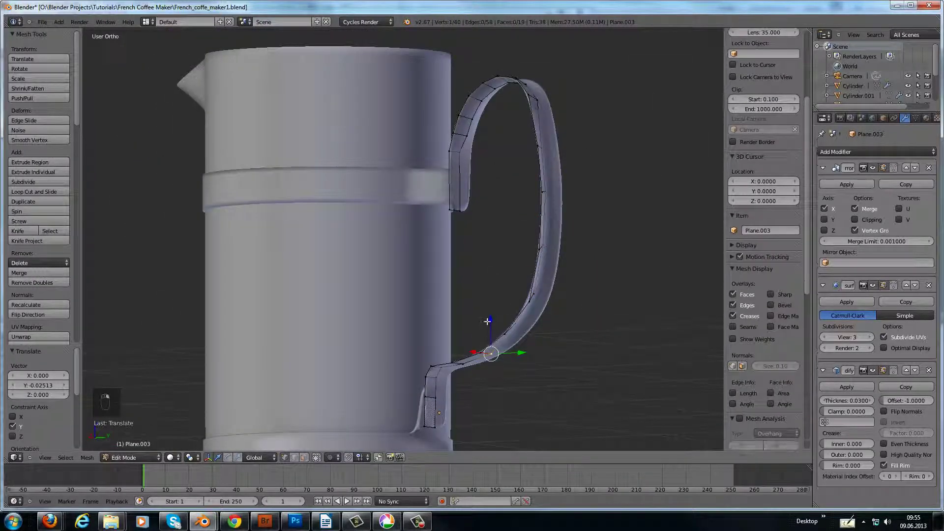
key("g")
key("z")
left_click(489, 316)
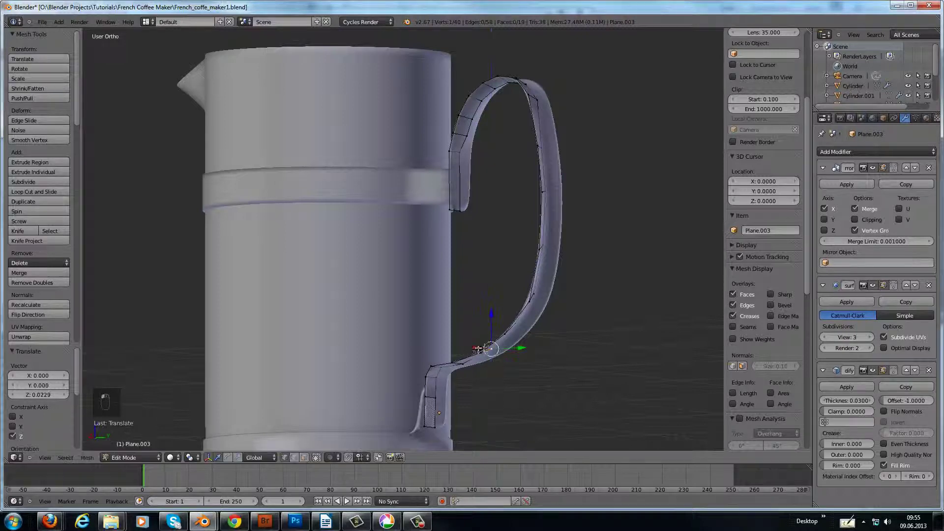
mouse_move(488, 325)
middle_mouse_down()
mouse_move(458, 285)
mouse_move(553, 326)
middle_mouse_up()
- In Object Mode, raise the handle's Solidify thickness from 0.03 to 0.05
key("Tab")
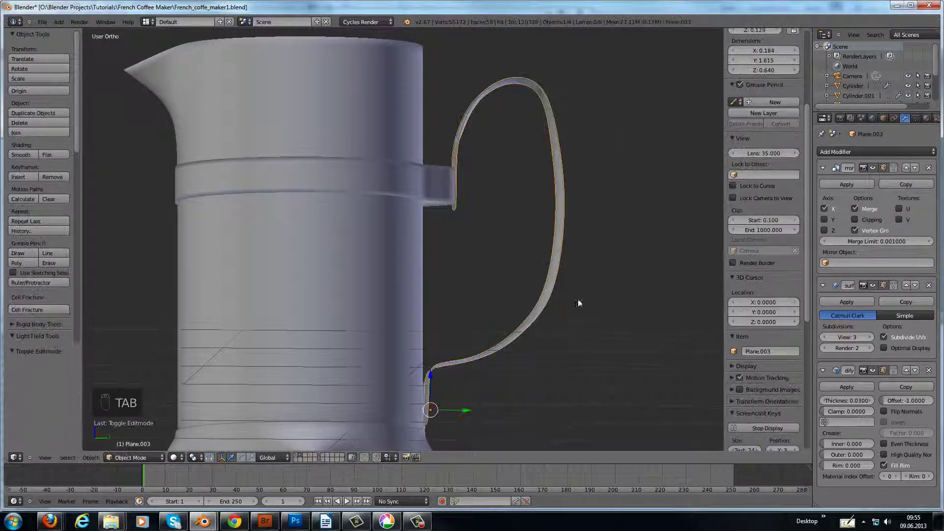
middle_click_drag(579, 297, 563, 257)
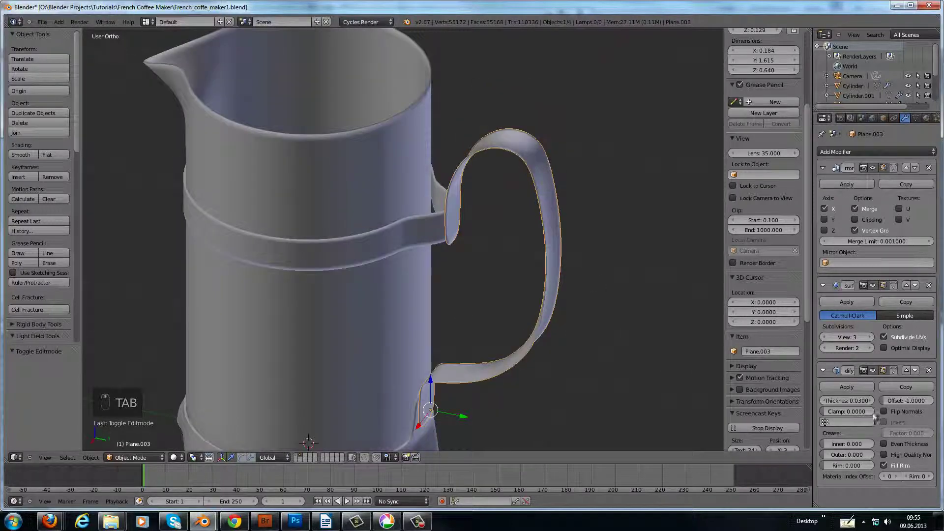
left_click(855, 400)
type(".05")
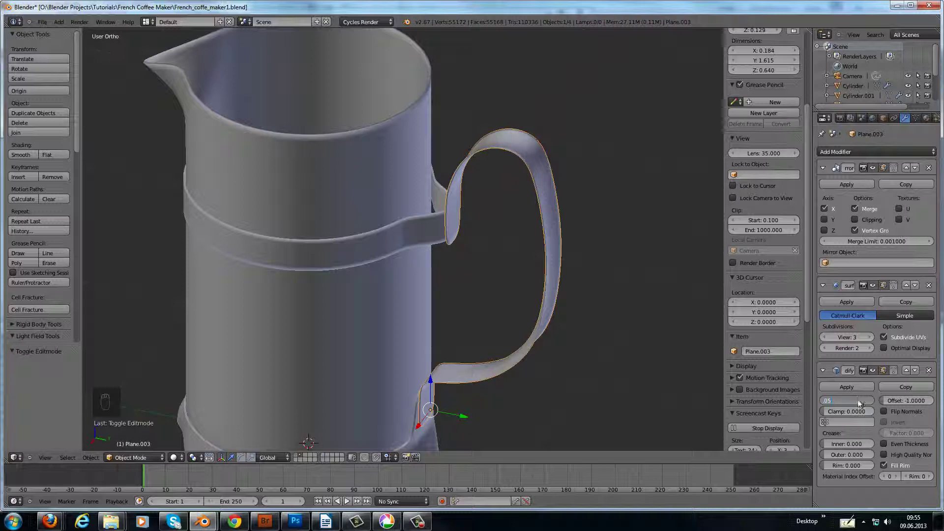
key("Return")
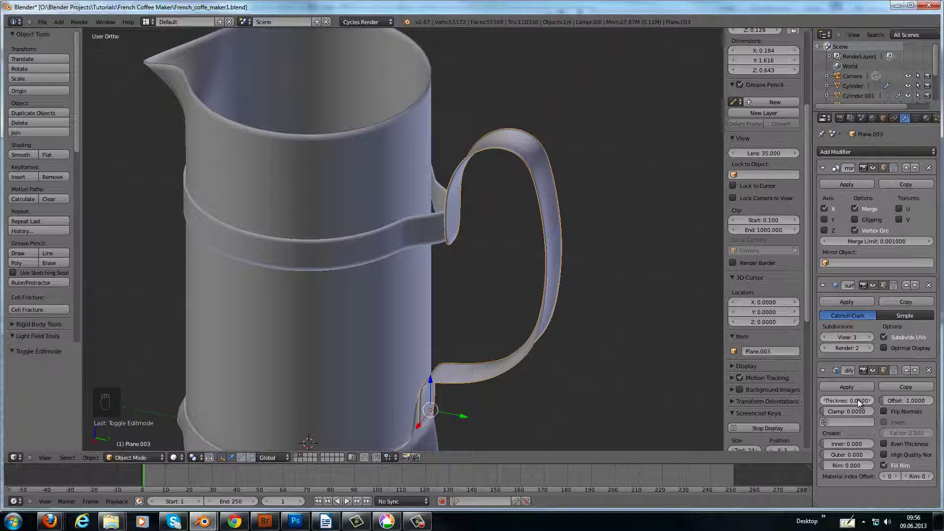
mouse_move(450, 251)
middle_mouse_down()
mouse_move(481, 239)
mouse_move(440, 256)
mouse_move(478, 230)
middle_mouse_up()
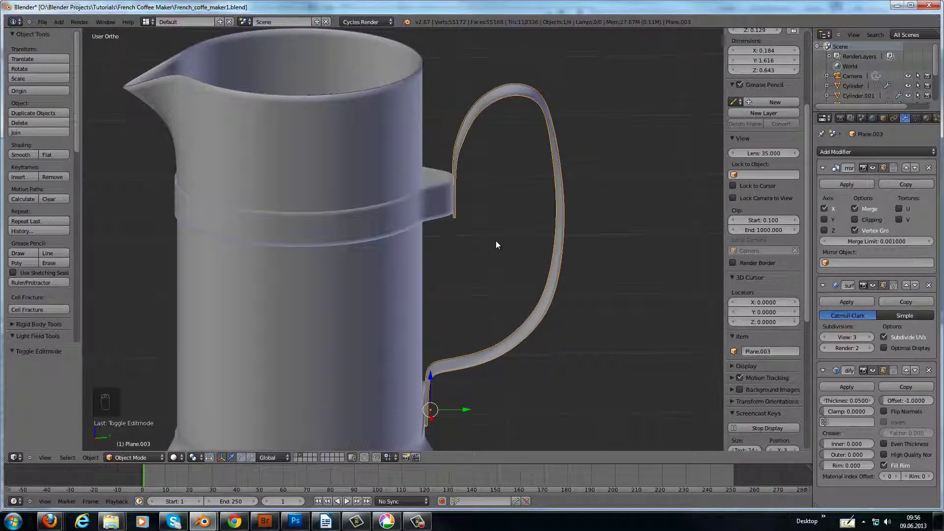
middle_click_drag(495, 235, 477, 228)
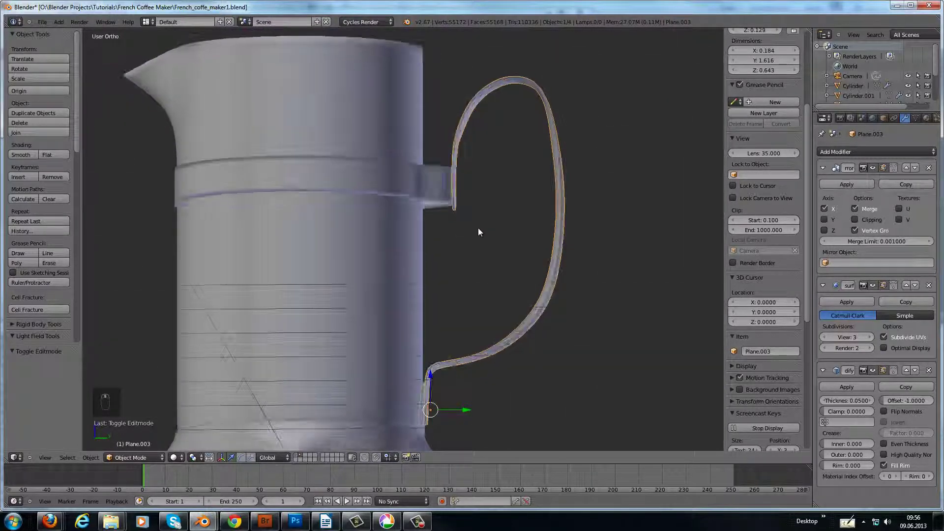
middle_click_drag(401, 163, 382, 145)
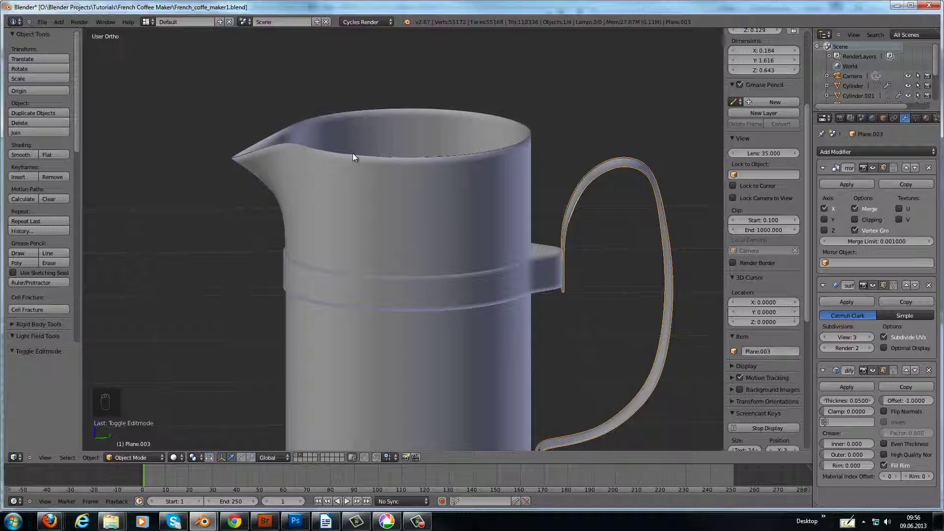
scroll(471, 134, "down", 1)
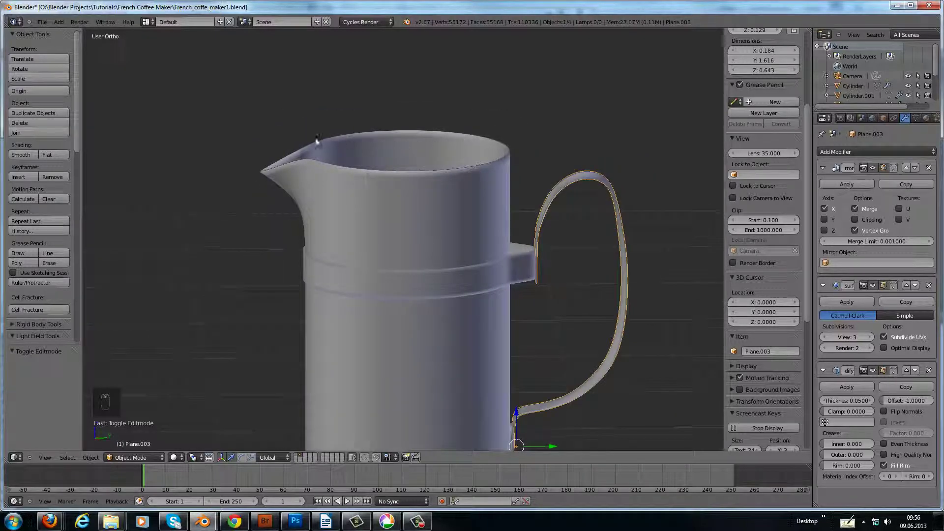
scroll(435, 177, "down", 1)
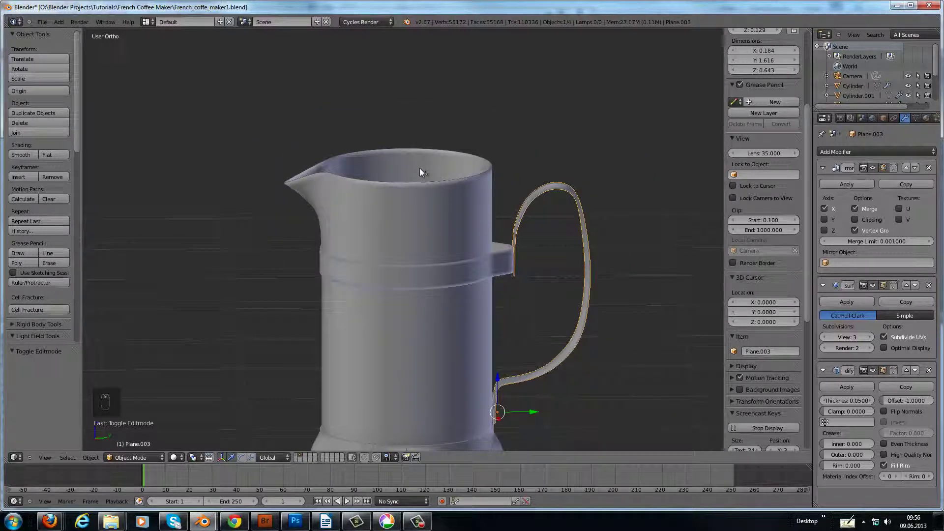